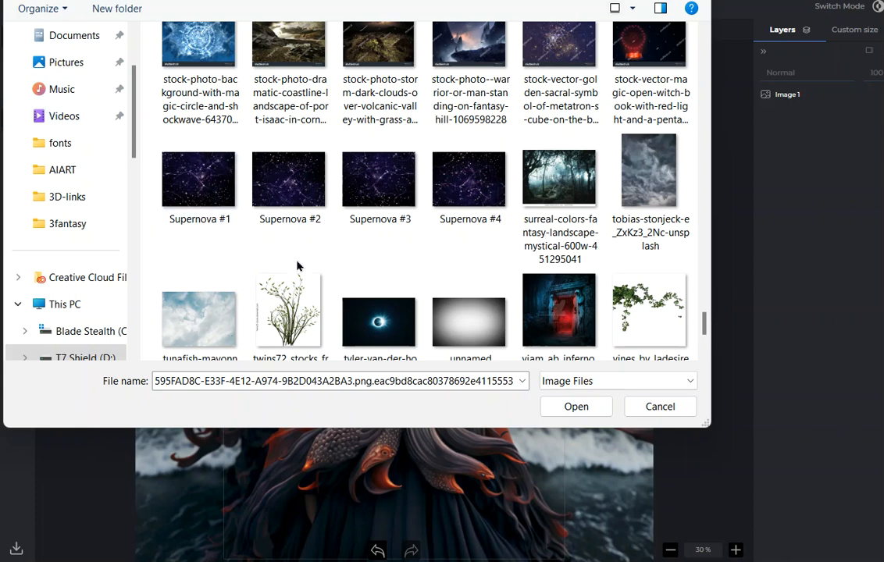
Insert the Supernova #1 image and enlarge it until it covers most of the cover picture.
left_click(215, 192)
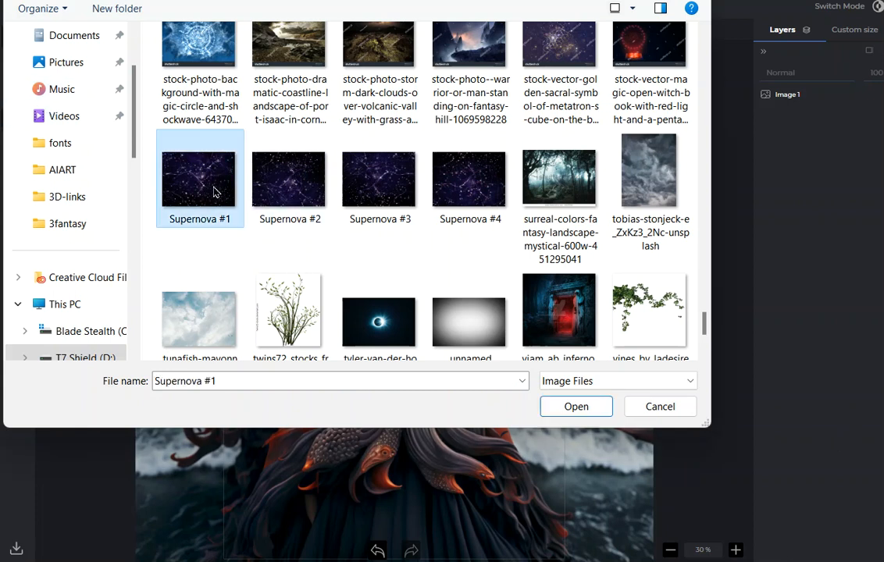
left_click(586, 413)
left_click_drag(467, 361, 710, 475)
Try the Screen, Color Dodge, Soft Light and Color Burn blend modes on the Supernova layer, moving the layer slightly up.
left_click(798, 75)
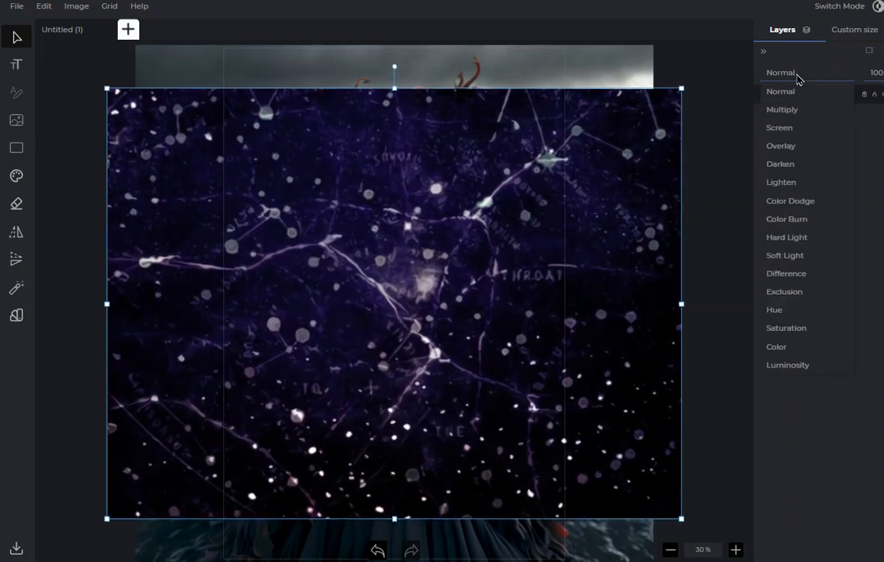
left_click(792, 131)
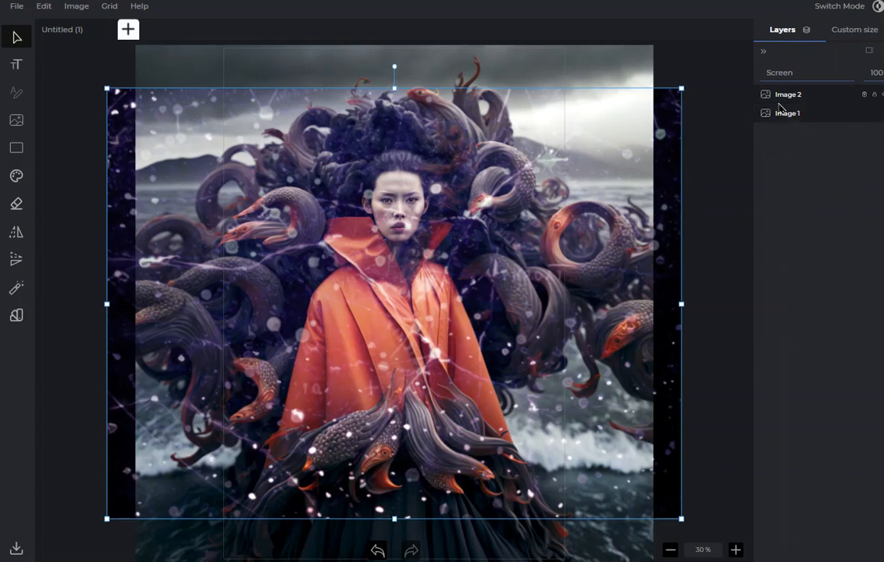
left_click(789, 75)
left_click(790, 198)
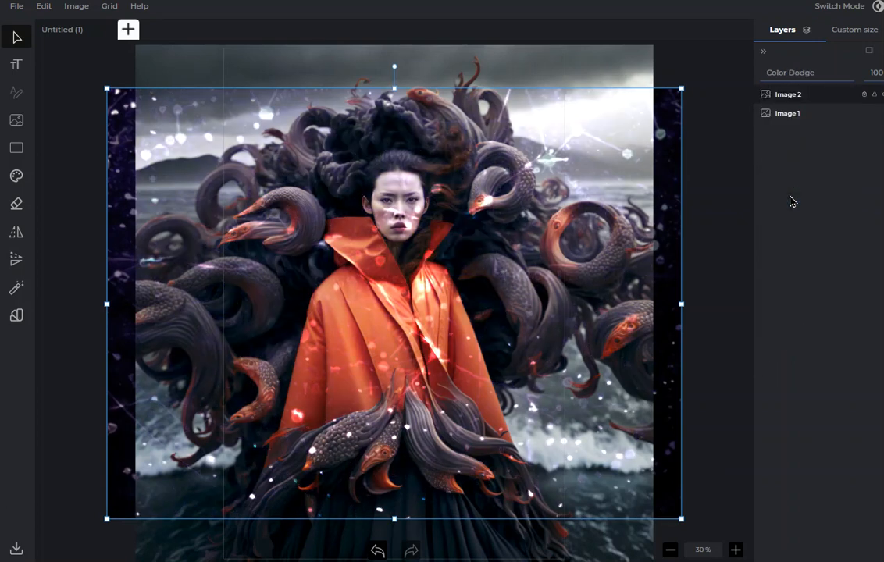
left_click_drag(427, 236, 440, 197)
left_click(790, 74)
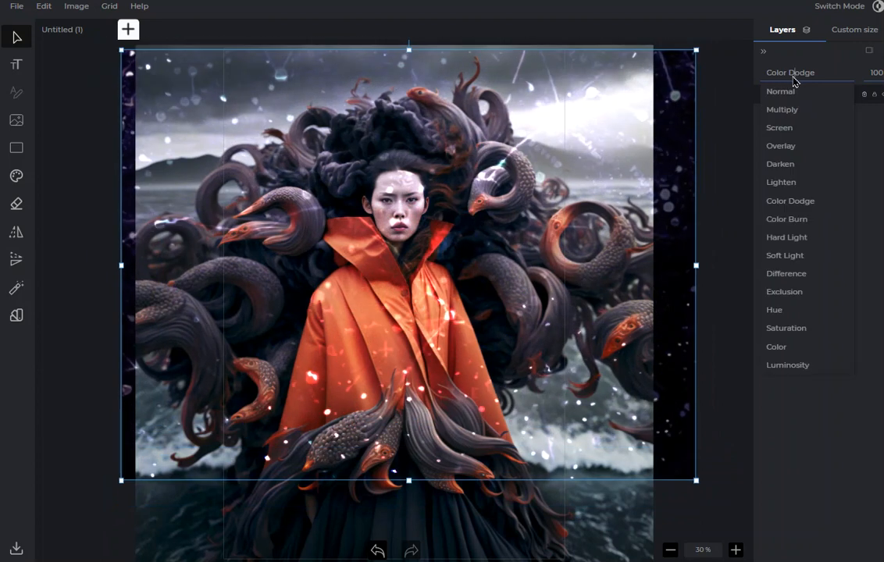
left_click(800, 255)
left_click(793, 72)
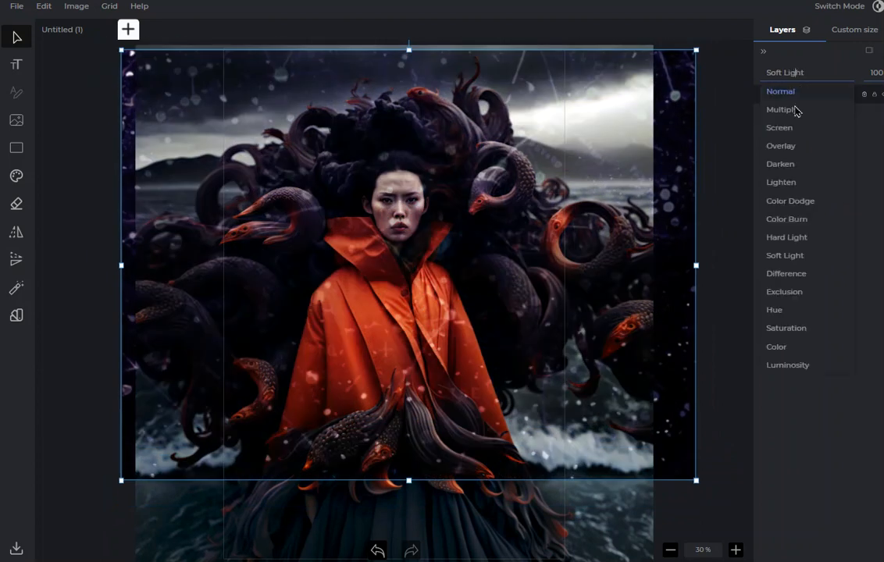
left_click(783, 219)
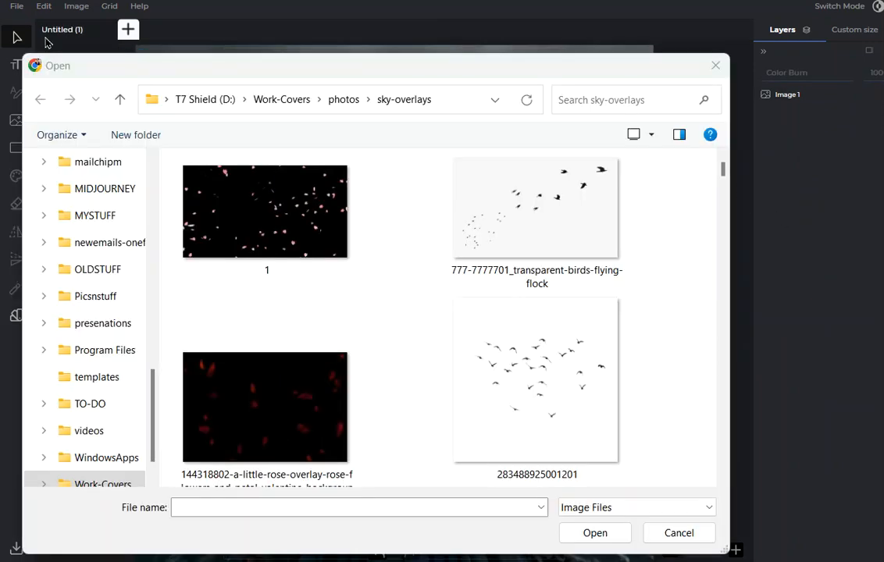
Insert a flock-of-birds image and place it in the bright sky to the right of the woman's head.
double_click(535, 379)
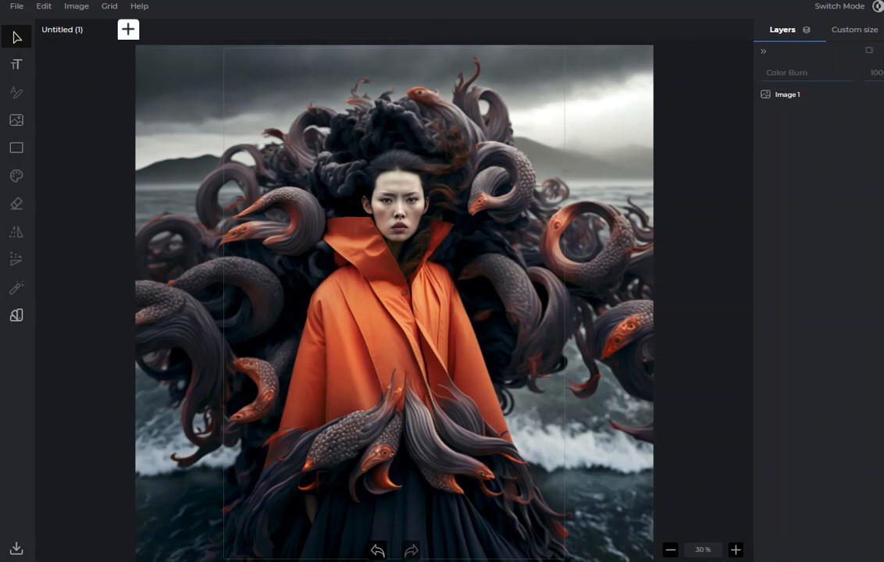
left_click_drag(166, 62, 420, 314)
left_click_drag(494, 394, 589, 141)
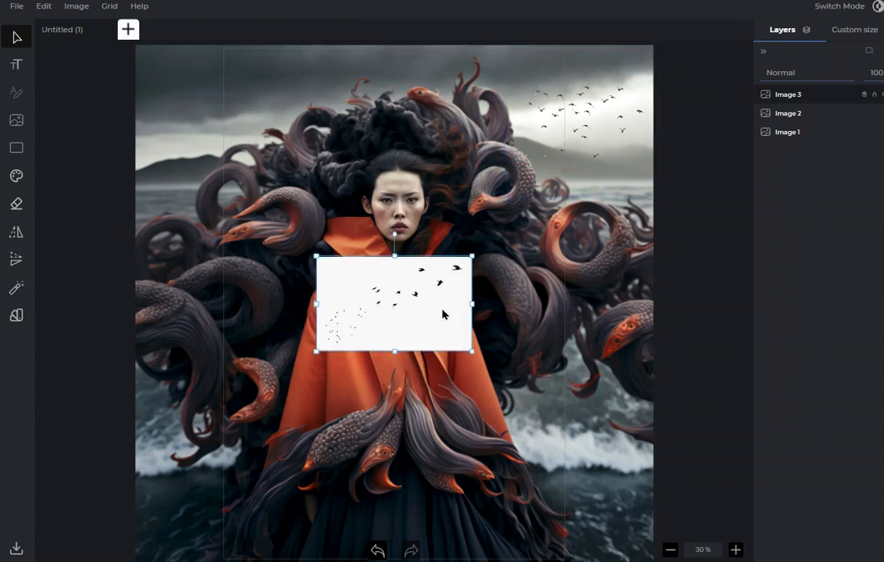
Blend the white-background birds image with Multiply and place it, slightly enlarged, in the sky to the left of the woman's head.
left_click(788, 74)
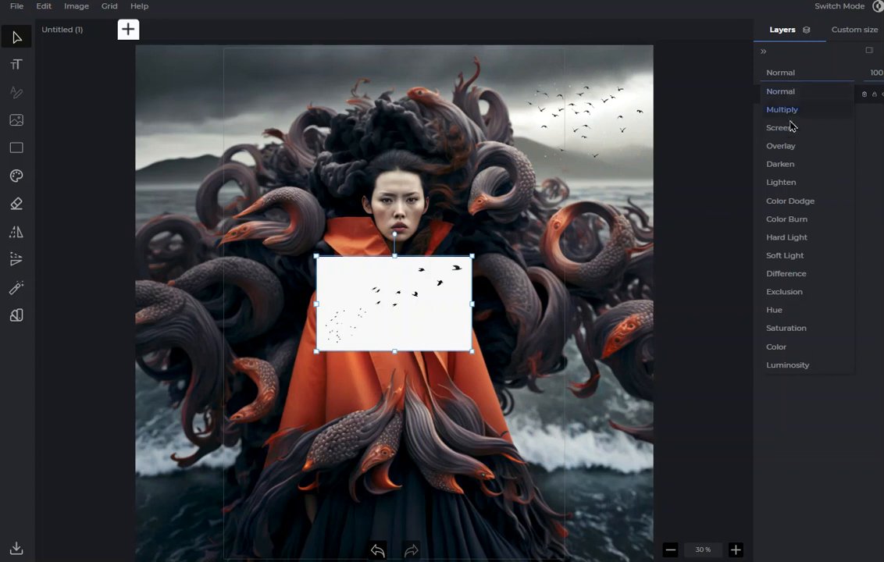
left_click(785, 110)
left_click_drag(412, 274, 276, 127)
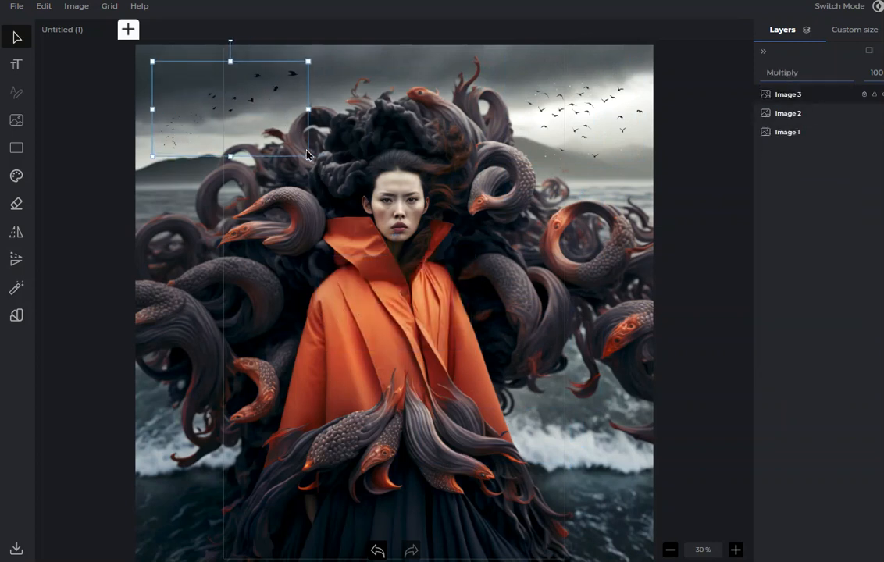
left_click_drag(309, 156, 331, 171)
left_click_drag(260, 137, 253, 146)
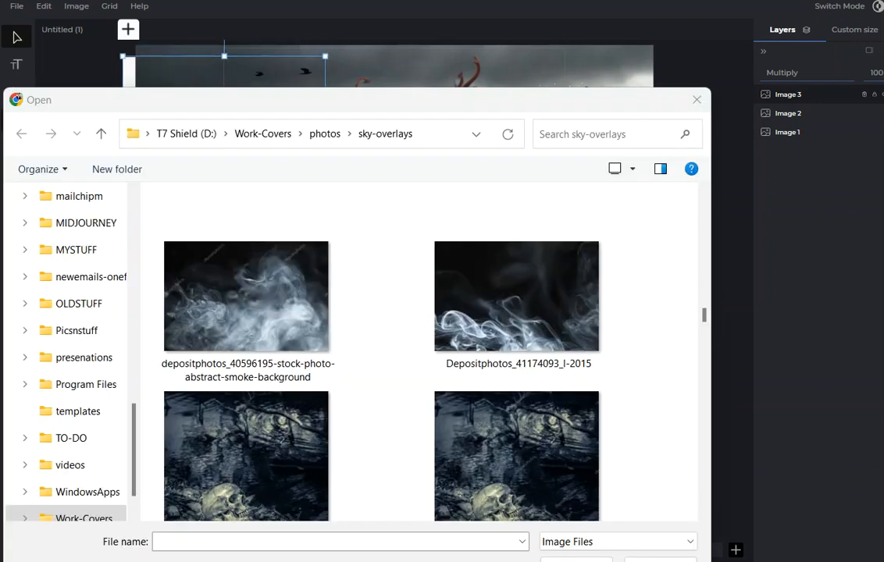
Insert the smoke image Depositphotos_41174093_l-2015 over the lower part of the cover and set its blend mode to Lighten.
double_click(476, 303)
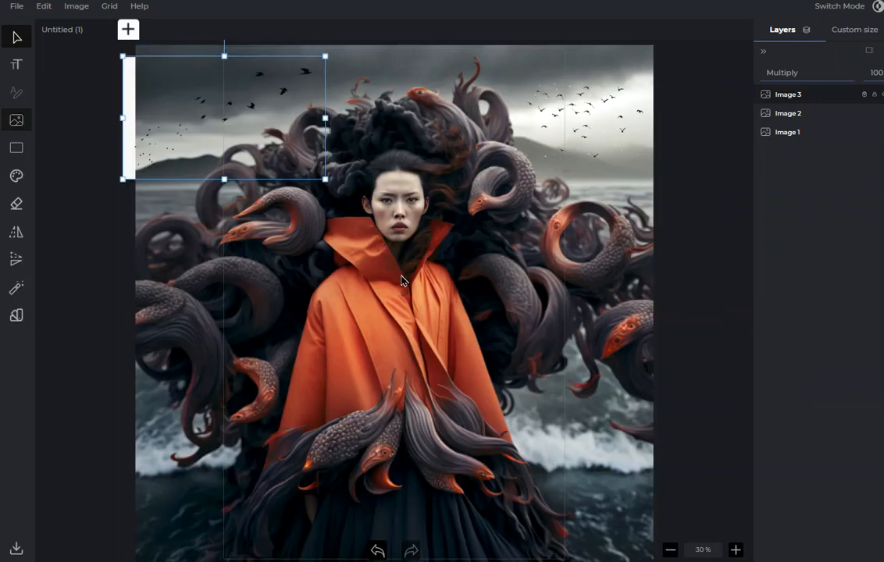
left_click_drag(360, 282, 374, 454)
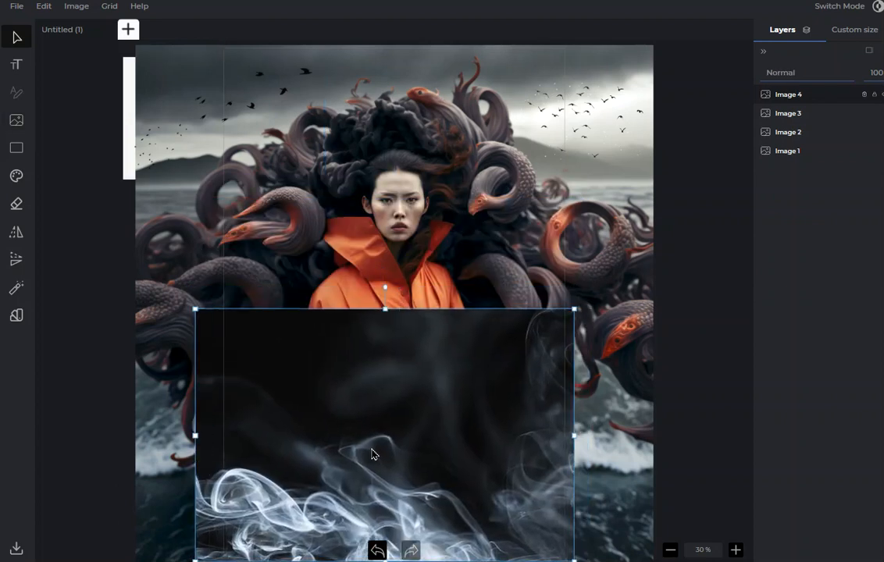
left_click(800, 78)
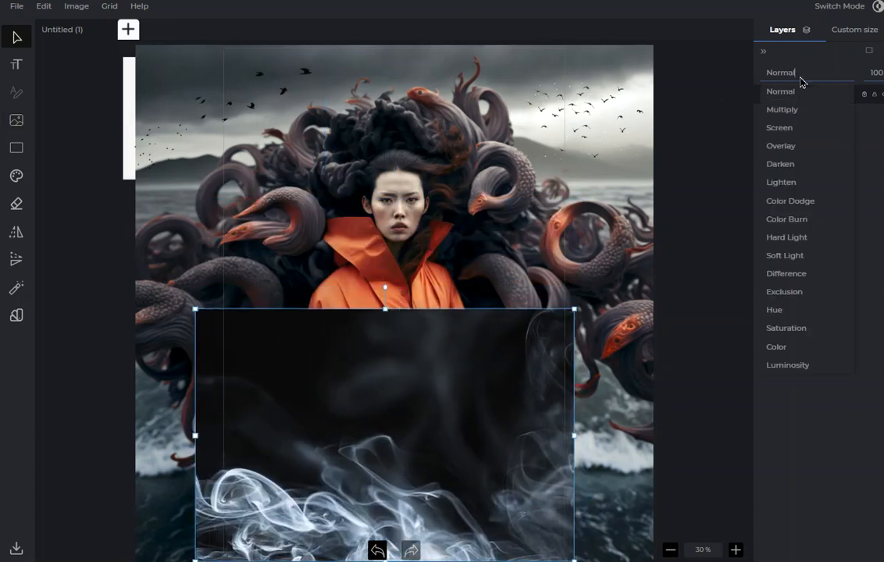
left_click(791, 184)
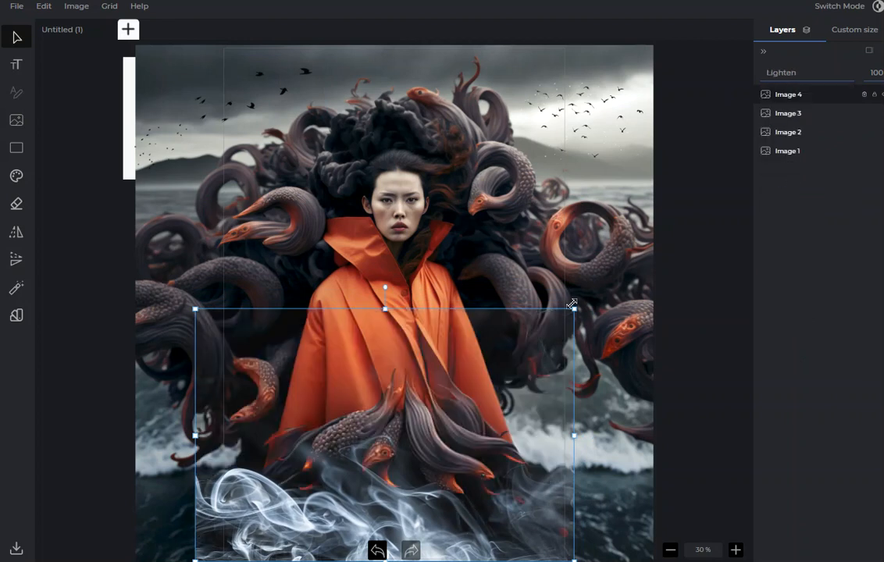
Enlarge the smoke layer and stretch it upward to almost the top edge of the cover.
left_click_drag(575, 320, 593, 311)
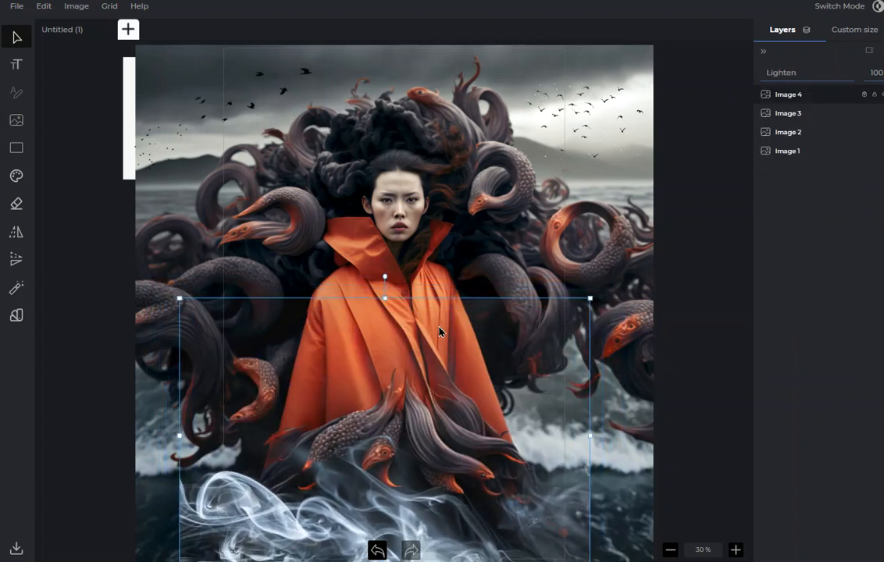
left_click_drag(383, 295, 395, 47)
mouse_move(424, 227)
left_mouse_down()
mouse_move(415, 219)
mouse_move(413, 233)
left_mouse_up()
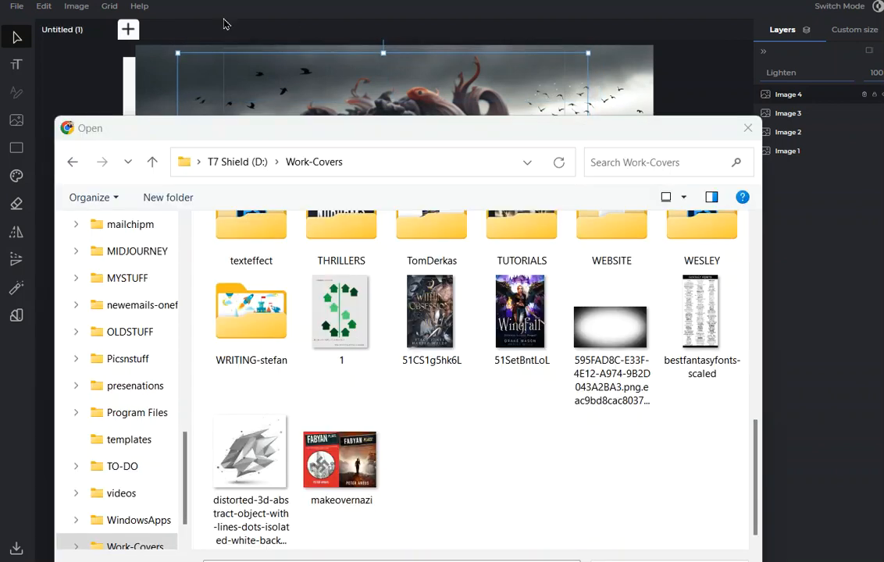
Insert a dark vignette image, fit it upright over the whole cover, and set its blend mode to Multiply.
double_click(617, 300)
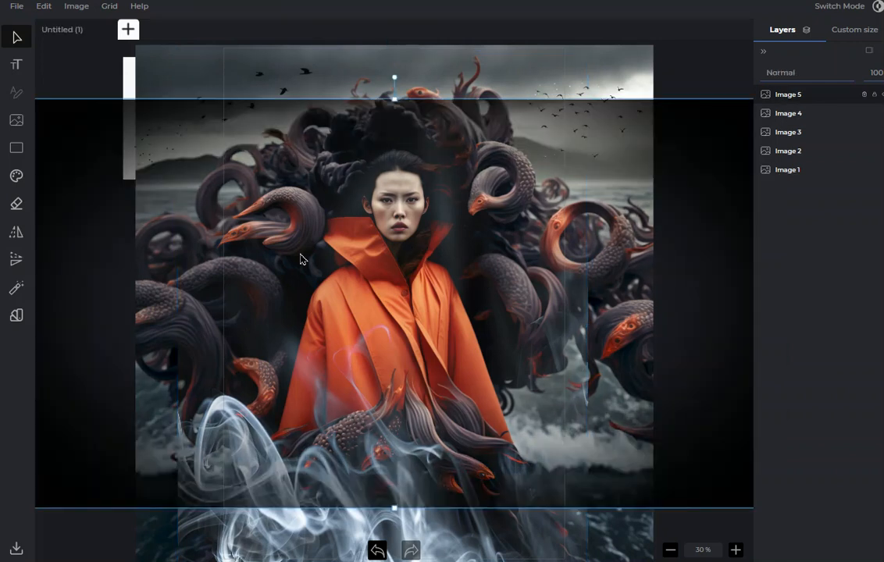
left_click_drag(283, 258, 357, 270)
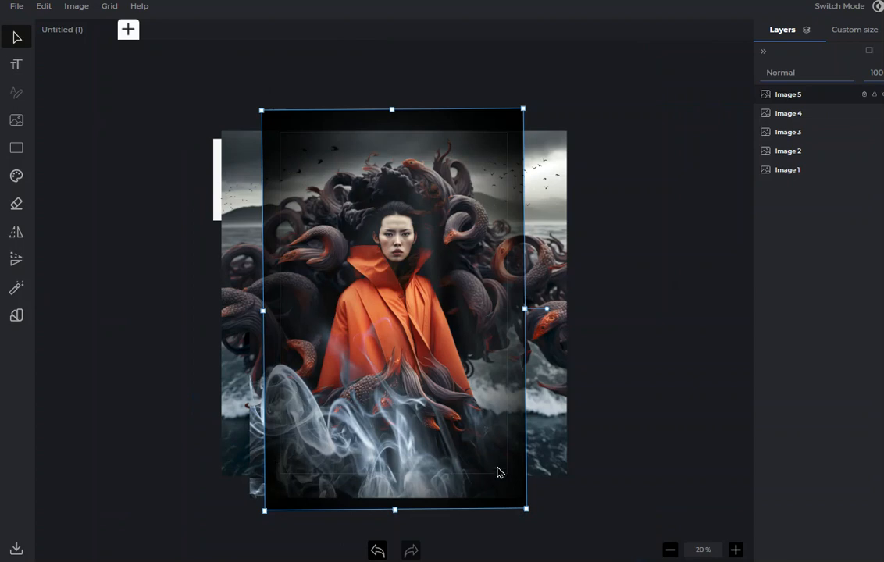
left_click(852, 31)
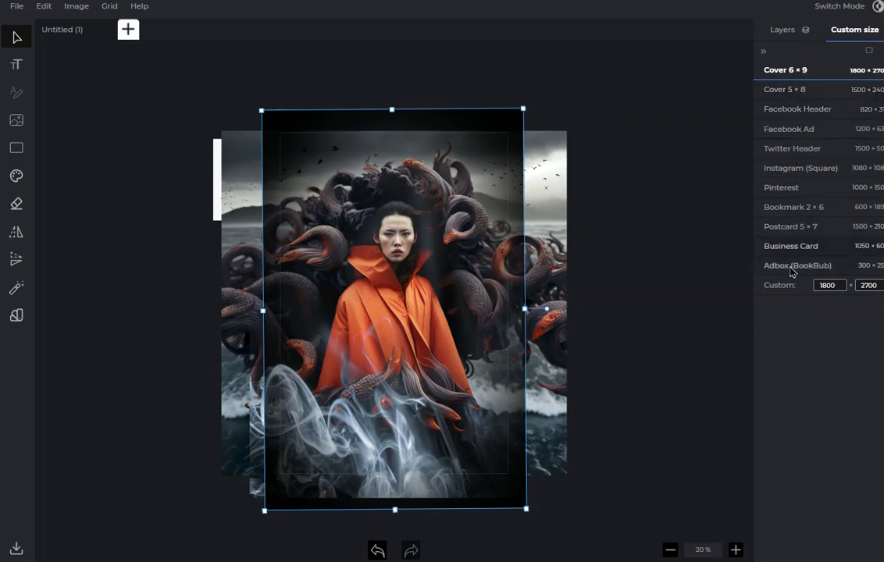
left_click(783, 30)
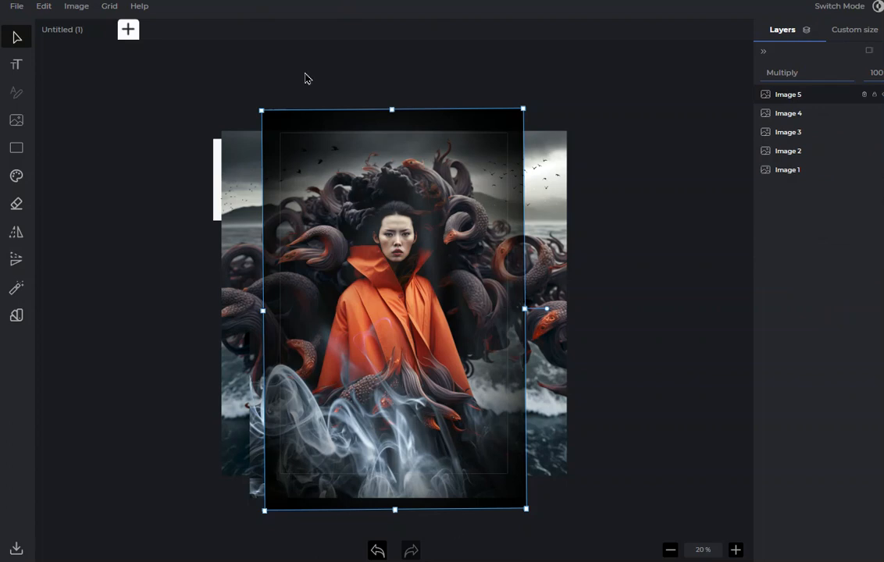
left_click(736, 551)
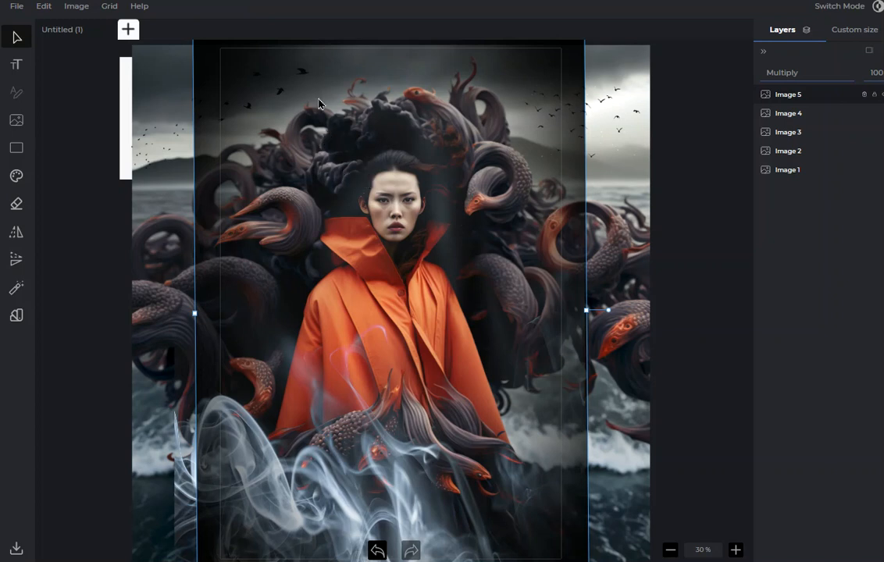
Undo the additions of the vignette and smoke layers.
key("ctrl+z")
key("ctrl+z")
key("ctrl+z")
key("ctrl+z")
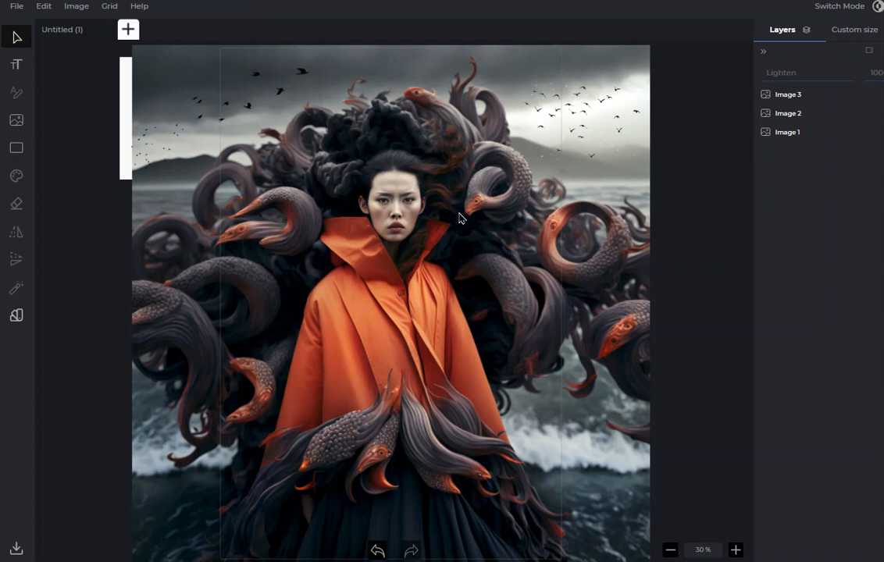
Add a text layer reading TITLE in the Ignotum font at size 500.
left_click(15, 63)
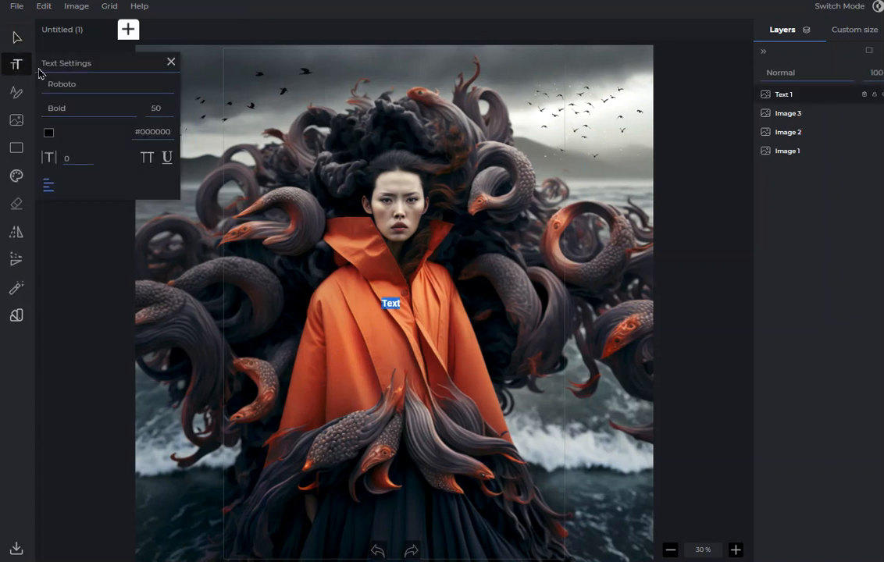
left_click(69, 88)
left_click_drag(169, 104, 170, 234)
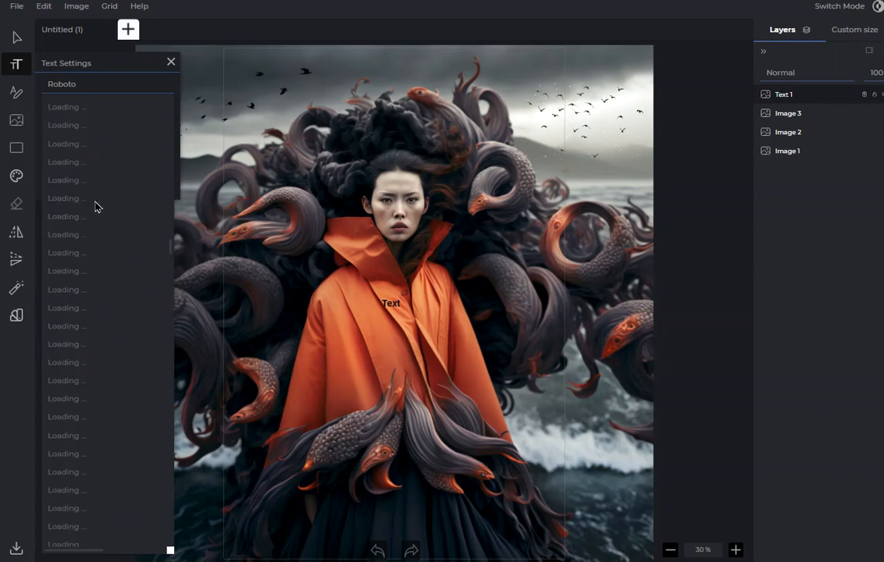
scroll(102, 201, "down", 5)
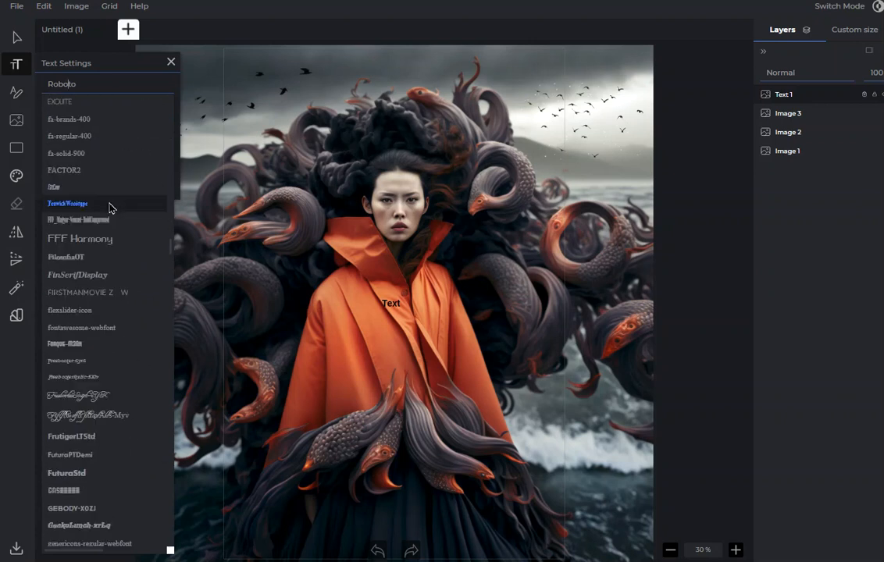
scroll(107, 238, "down", 6)
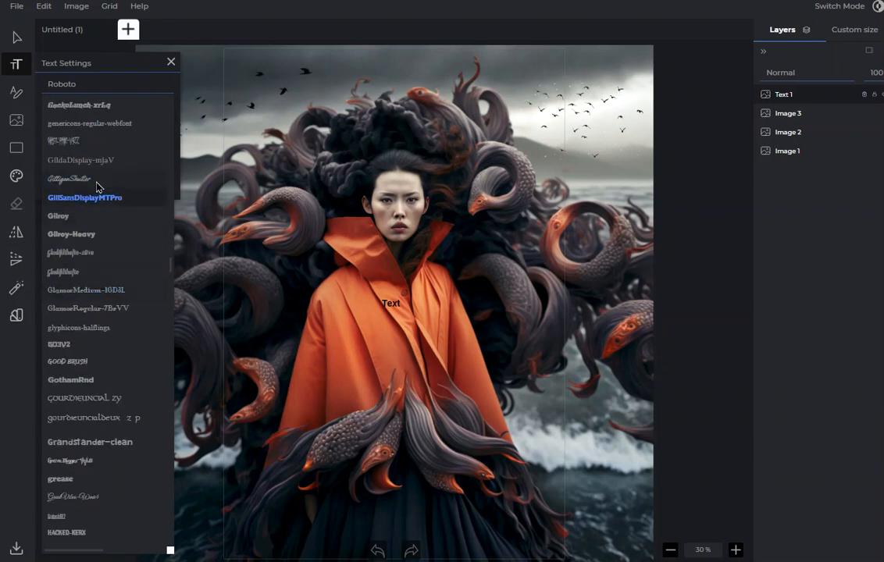
scroll(100, 234, "down", 5)
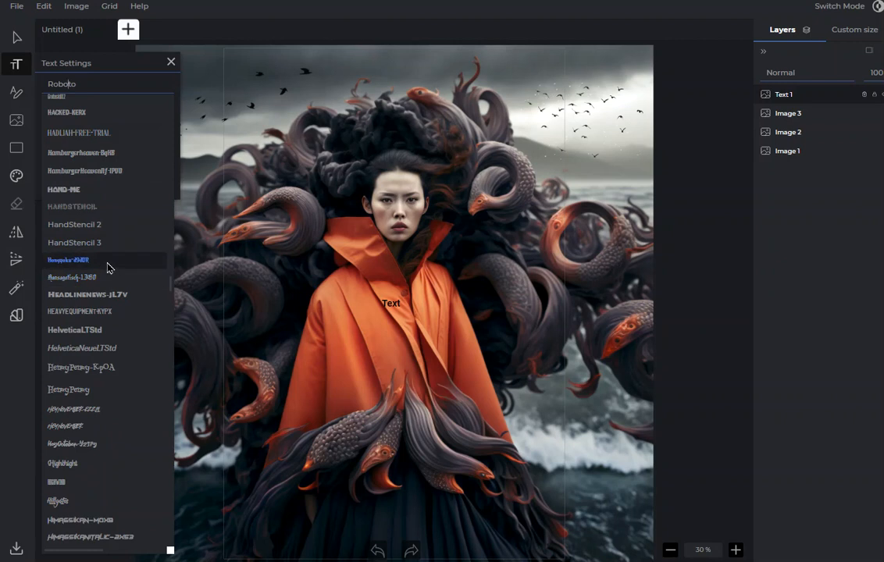
scroll(106, 270, "down", 3)
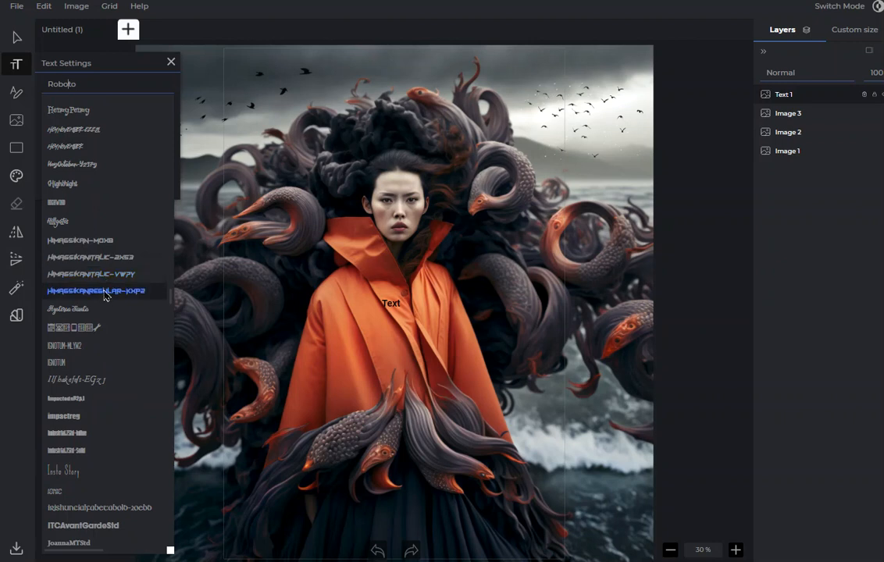
left_click(89, 363)
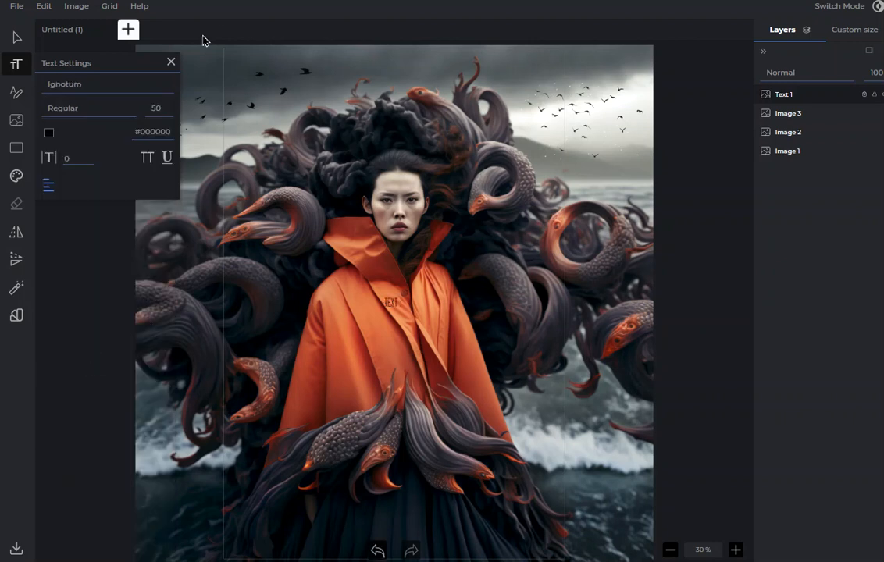
left_click(16, 36)
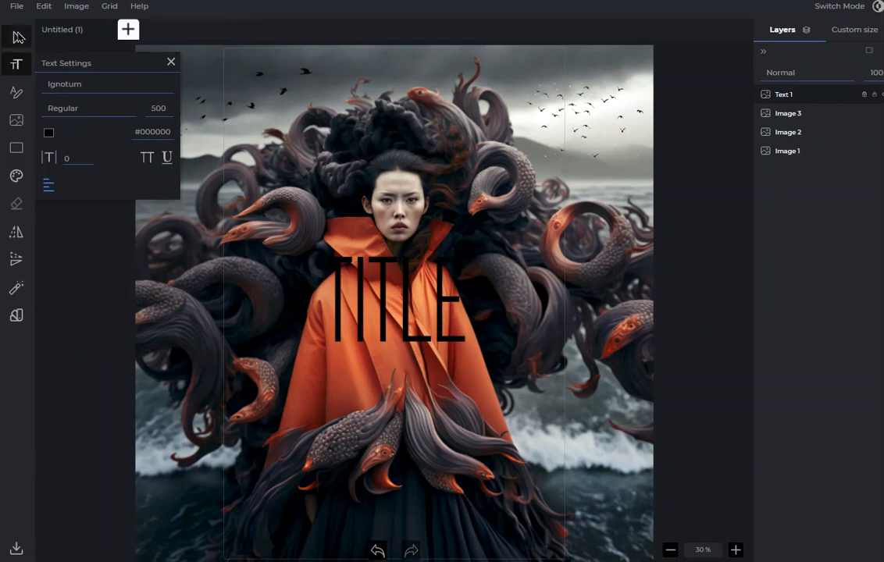
Widen the letter spacing of the TITLE text until it reaches slightly beyond the woman's shoulders.
double_click(415, 300)
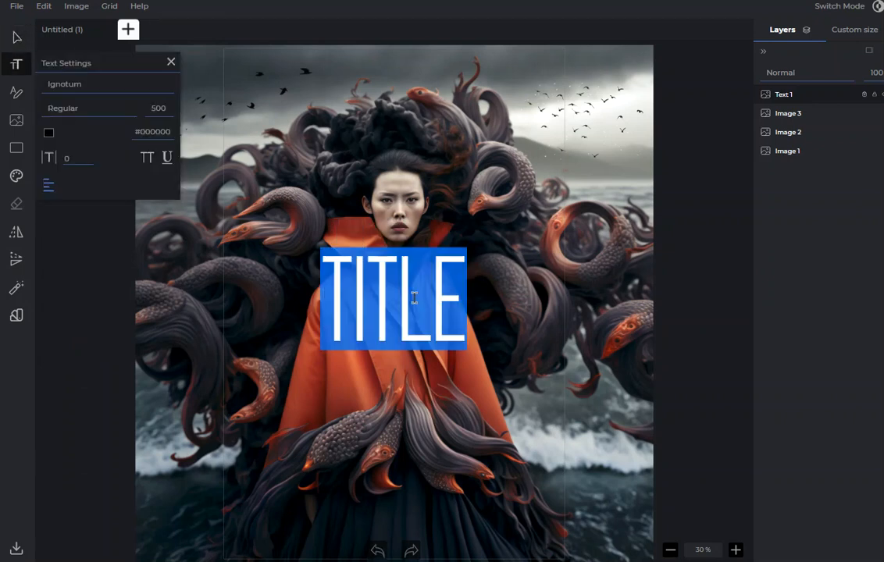
left_click(89, 157)
left_click(89, 157)
left_click(88, 157)
left_click(88, 157)
left_click(88, 157)
left_click(88, 157)
left_click(88, 157)
left_click(88, 157)
left_click(88, 157)
left_click(88, 157)
left_click(89, 157)
left_click(88, 157)
left_click(88, 157)
left_click(88, 157)
left_click(88, 157)
left_click(88, 157)
left_click(88, 157)
left_click(89, 157)
left_click(88, 157)
left_click(88, 157)
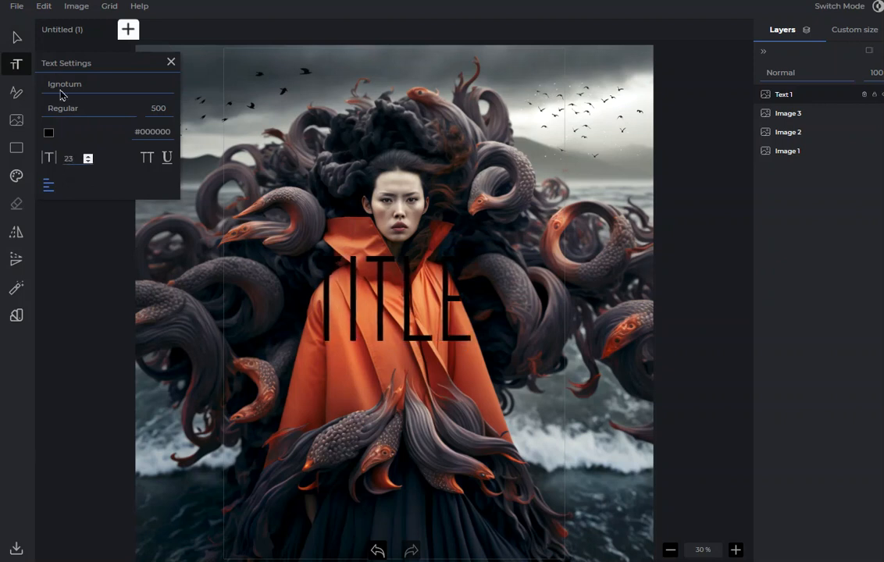
left_click(89, 159)
left_click(89, 159)
left_click(90, 159)
left_click(89, 158)
left_click(89, 159)
left_click(89, 158)
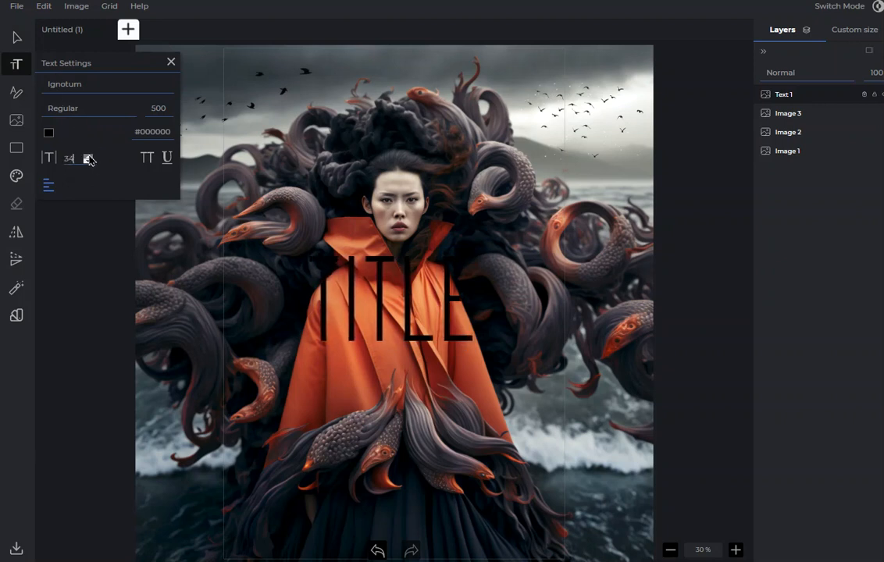
left_click(89, 158)
left_click(89, 158)
left_click(17, 37)
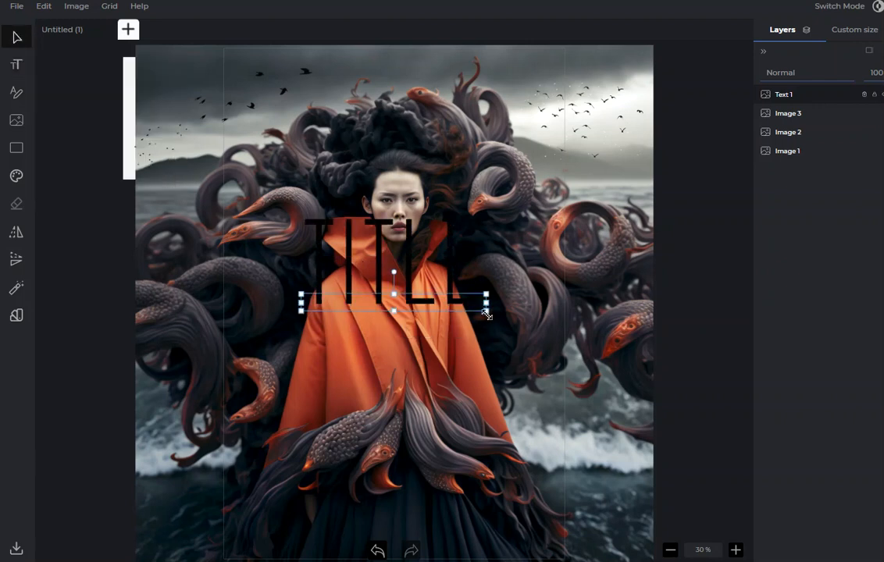
Enlarge the TITLE text to span most of the cover's width and place it lower over the woman's orange coat.
left_click_drag(466, 306, 472, 396)
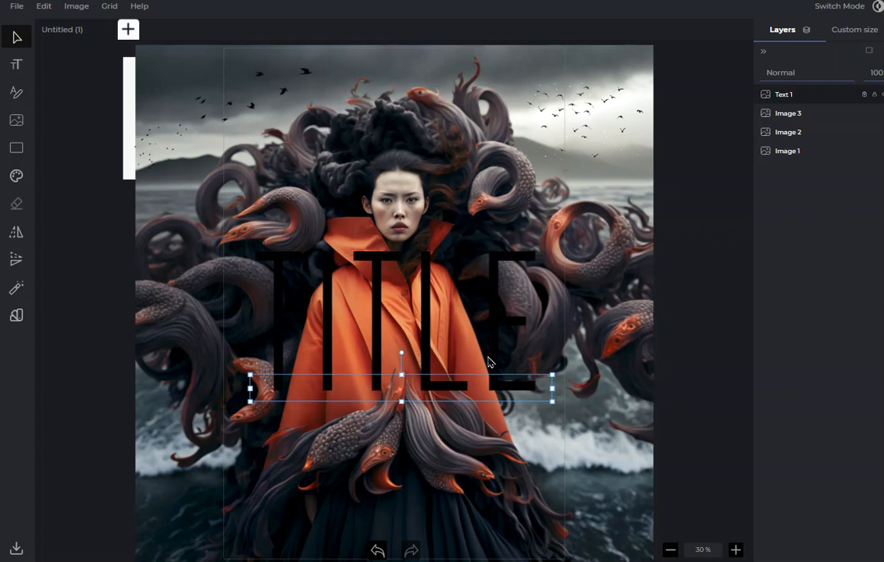
left_click_drag(443, 303, 445, 323)
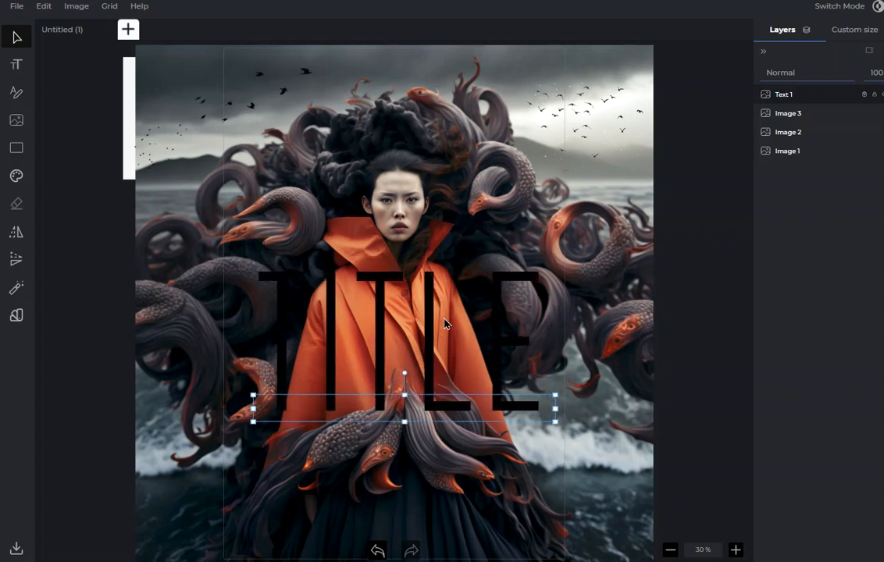
Try the first preset text styles on TITLE, including a white fill with a faint grey shade at the base.
left_click(16, 93)
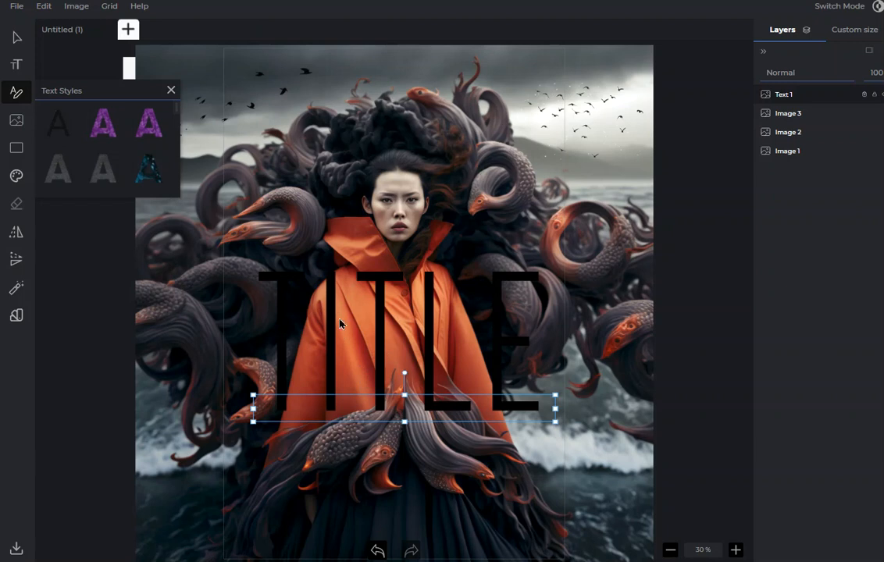
left_click(105, 125)
left_click(60, 125)
left_click(92, 112)
left_click(136, 108)
left_click(101, 115)
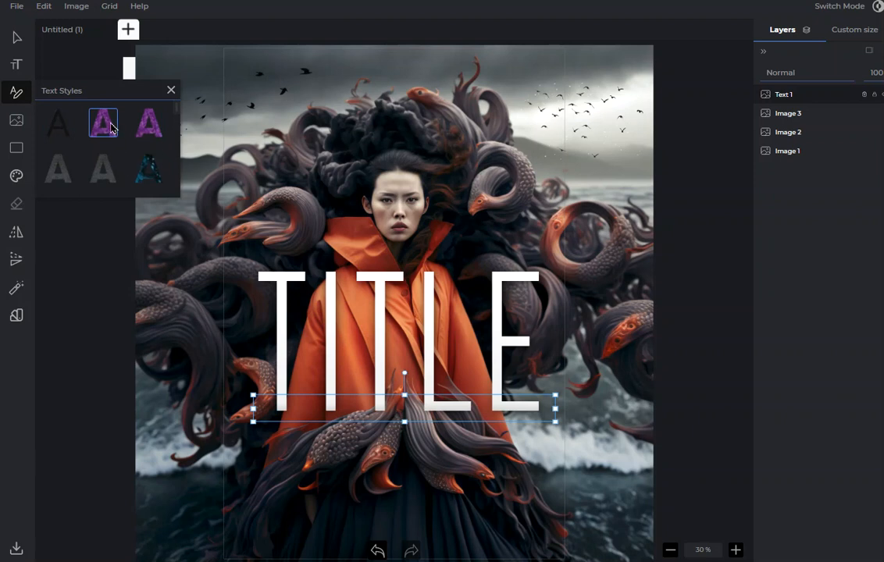
Try grey-to-white gradient text styles on TITLE.
left_click(54, 126)
left_click(149, 118)
left_click(146, 172)
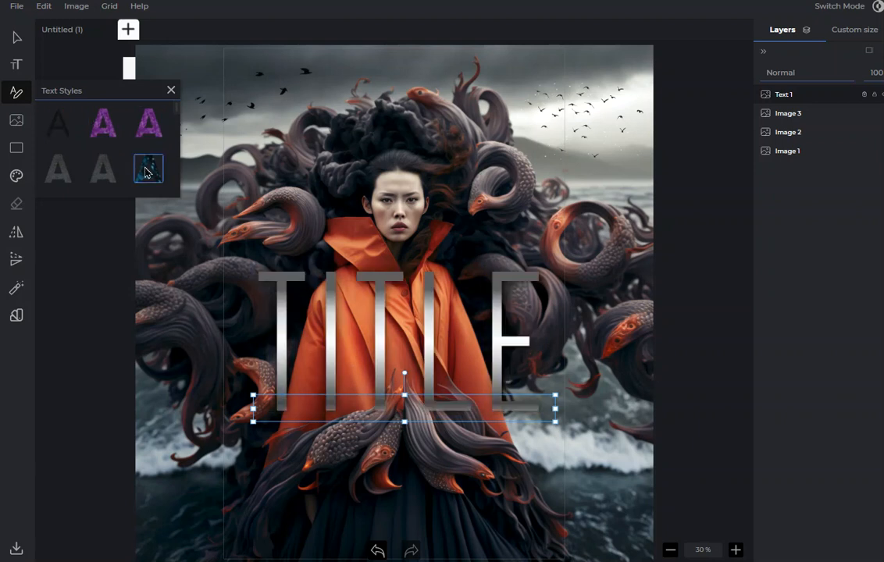
left_click(101, 170)
left_click(56, 170)
scroll(98, 171, "down", 1)
left_click(101, 156)
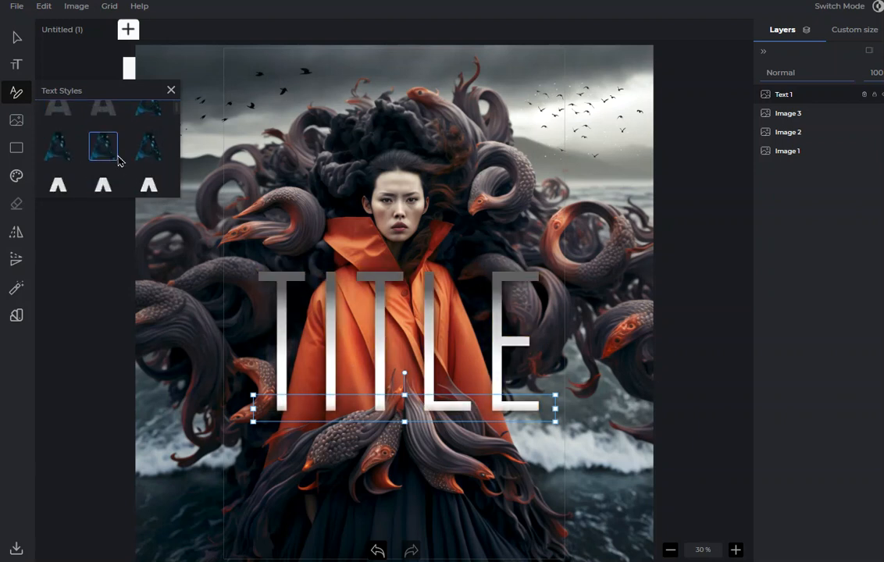
Try gold, white-to-olive and bright blue gradient text styles on TITLE.
scroll(102, 148, "up", 1)
left_click(100, 131)
left_click(109, 176)
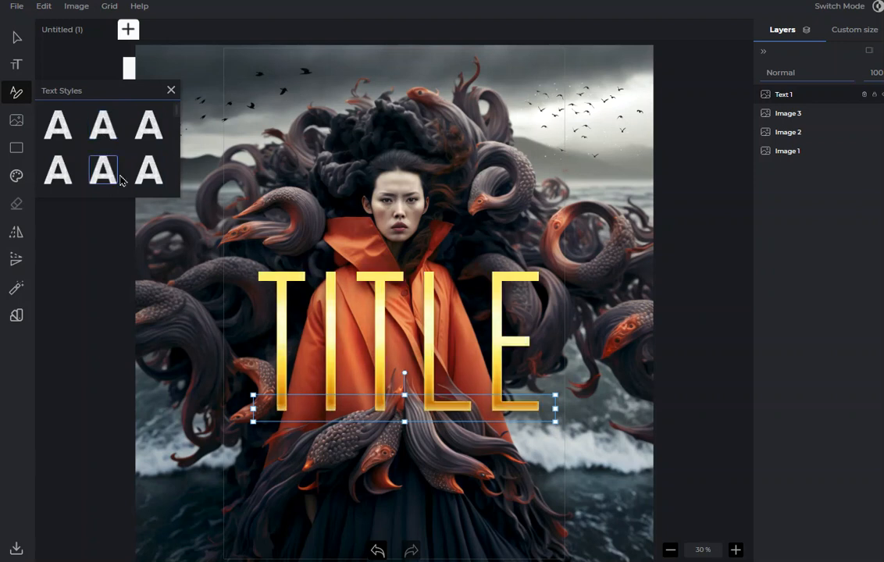
left_click(147, 170)
scroll(137, 165, "down", 1)
left_click(100, 147)
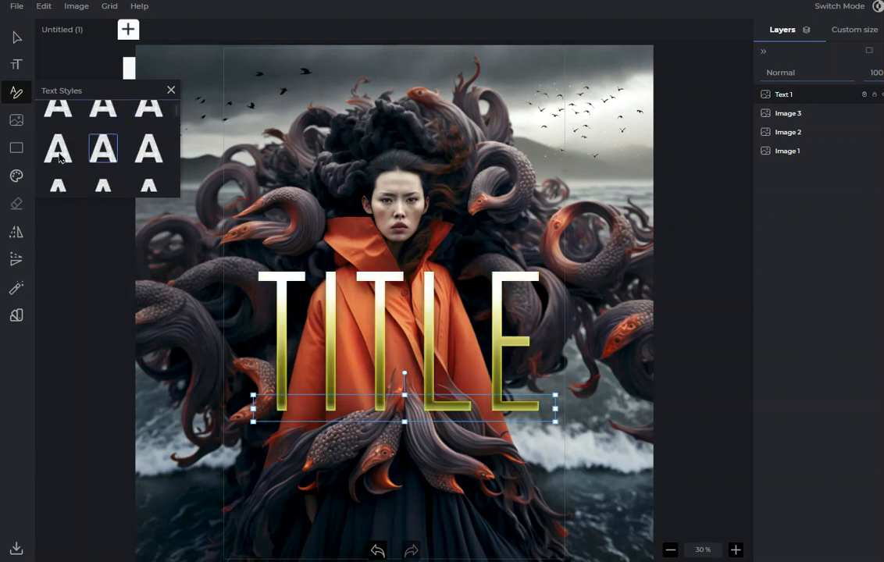
left_click(56, 154)
left_click(113, 150)
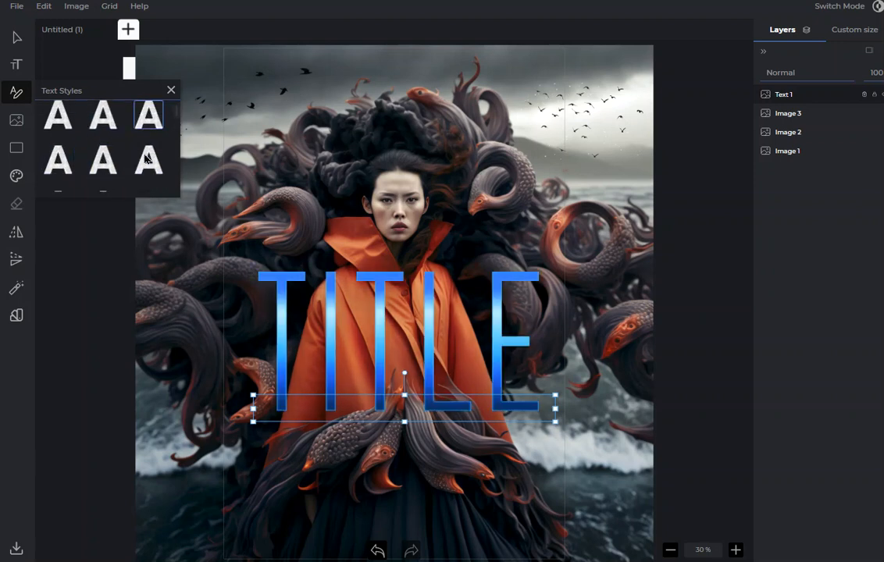
Try further gradient text styles on TITLE, including a dark grey to black one.
scroll(105, 144, "up", 1)
left_click(103, 134)
left_click(96, 175)
left_click(57, 153)
left_click(62, 119)
scroll(90, 128, "down", 2)
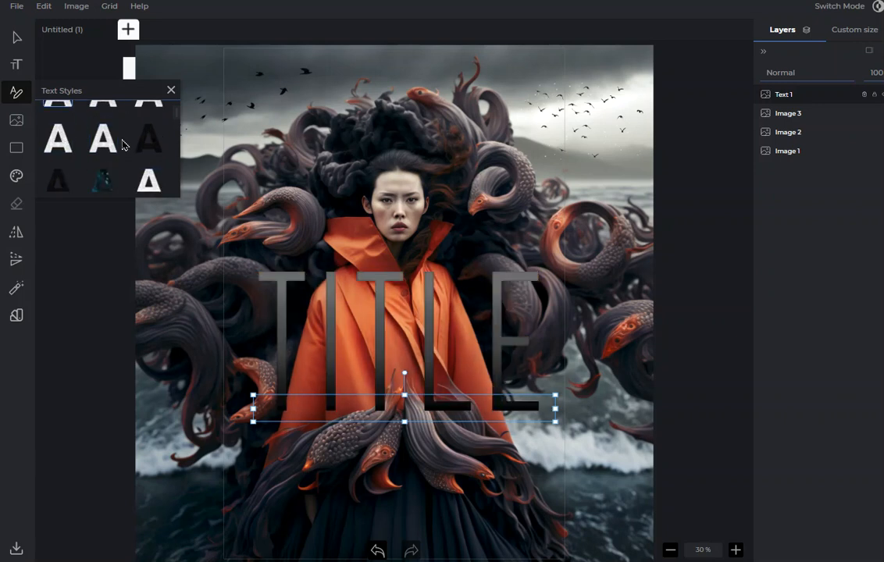
Try pink-to-purple and pink-to-blue gradient text styles on TITLE.
left_click(102, 121)
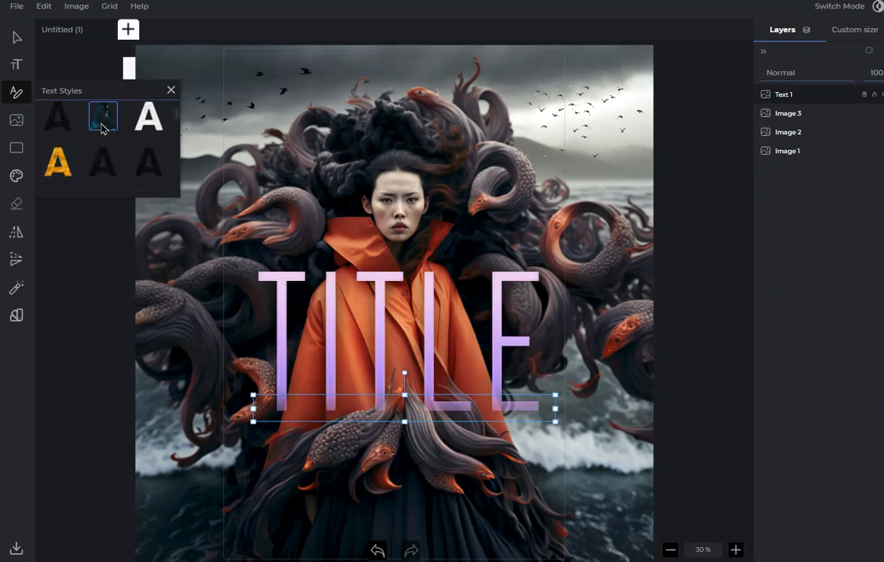
left_click(141, 160)
left_click(108, 167)
scroll(109, 168, "down", 1)
scroll(118, 164, "down", 1)
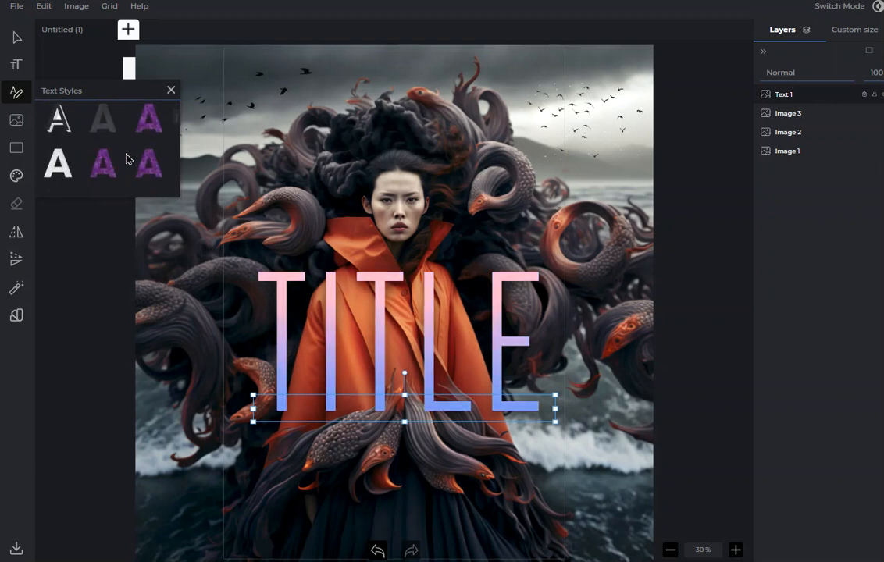
Try more text styles on TITLE, including a glowing white-violet neon effect.
left_click(93, 126)
scroll(113, 153, "down", 1)
left_click(109, 153)
scroll(109, 149, "down", 2)
left_click(95, 132)
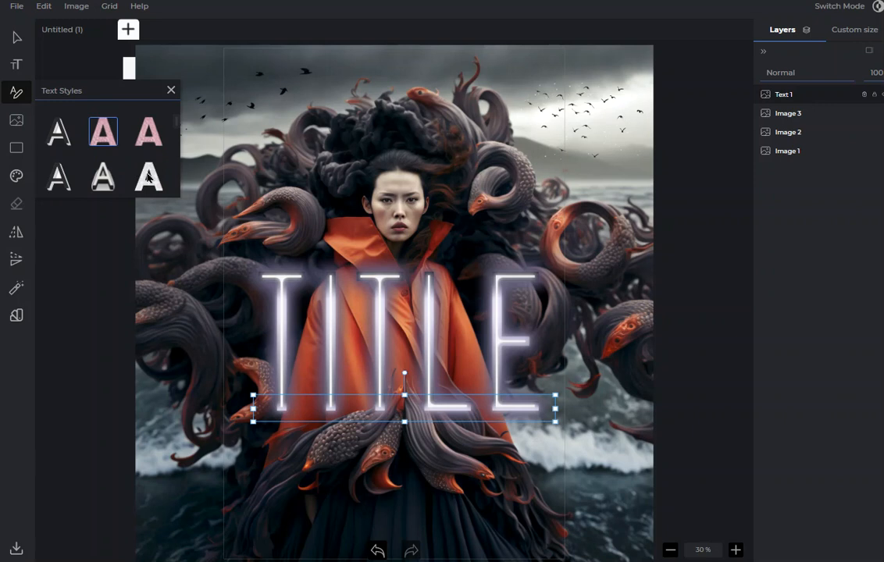
Try metallic text styles on TITLE, including a grey-and-white chrome bevel.
left_click(133, 160)
scroll(125, 152, "down", 1)
left_click(93, 146)
scroll(126, 165, "down", 1)
left_click(103, 143)
scroll(107, 164, "down", 1)
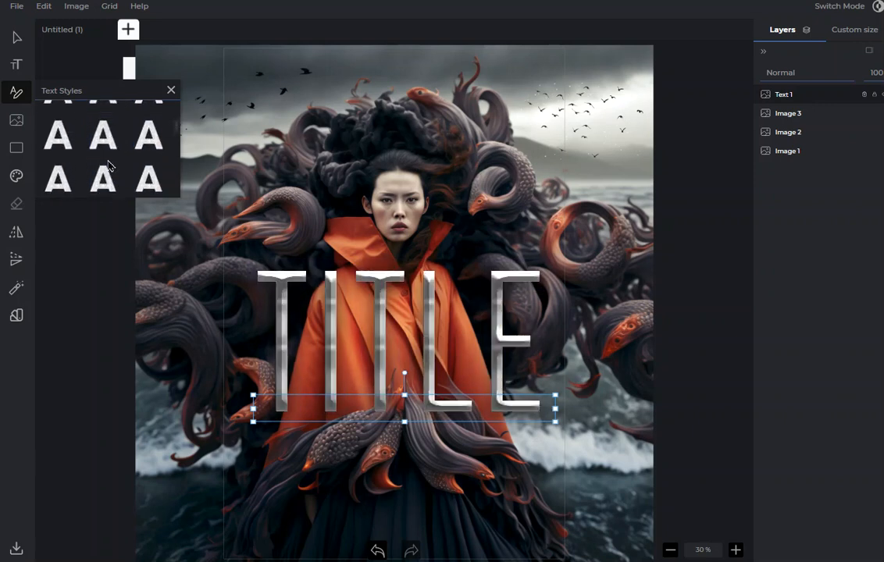
Try pale gold and cream bevelled text styles on TITLE, plus the style beside the cream one.
left_click(104, 145)
left_click(106, 178)
scroll(117, 173, "down", 1)
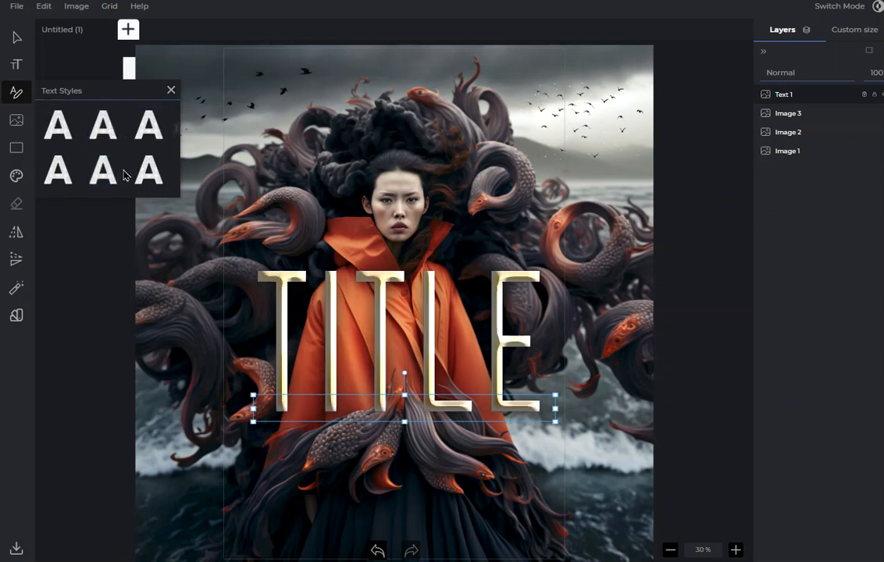
left_click(105, 168)
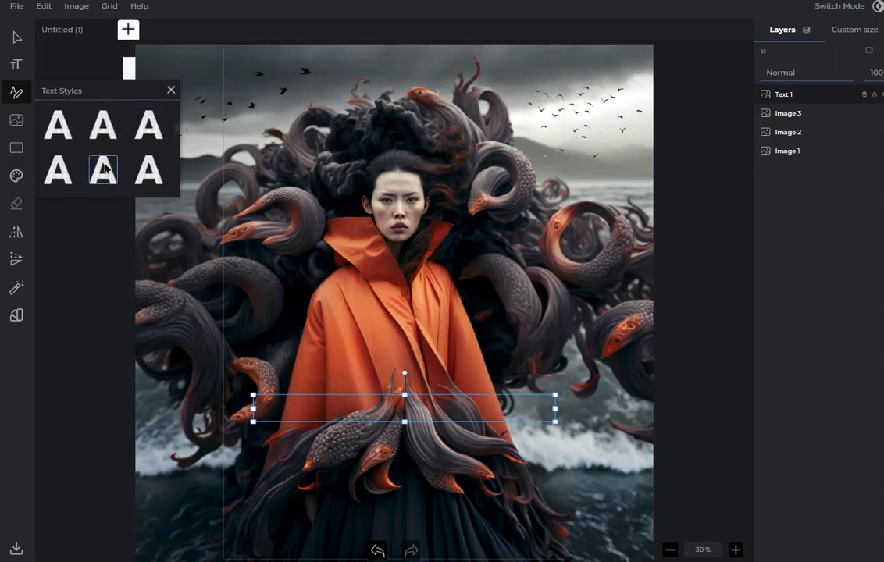
left_click(145, 173)
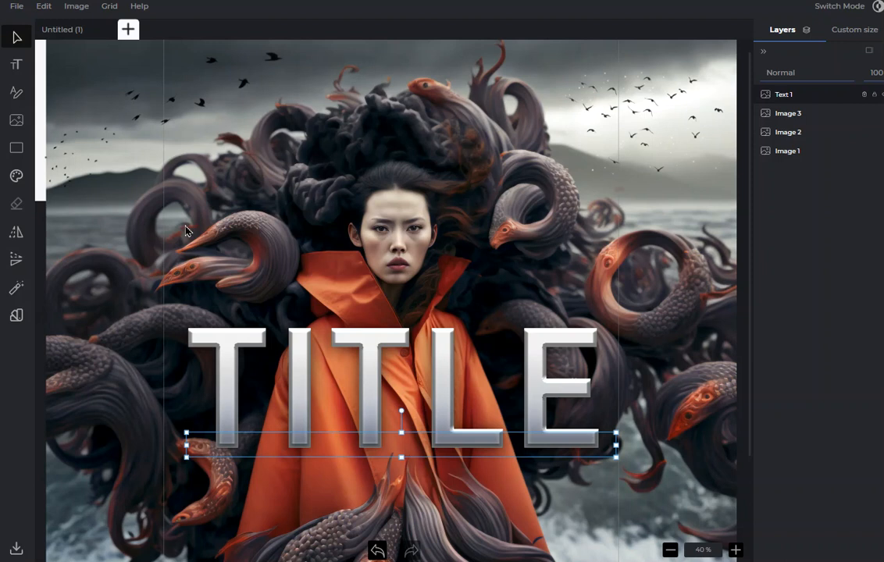
Try dark gold, grey stone and white marble bevelled text styles on the bolder TITLE lettering.
left_click(16, 93)
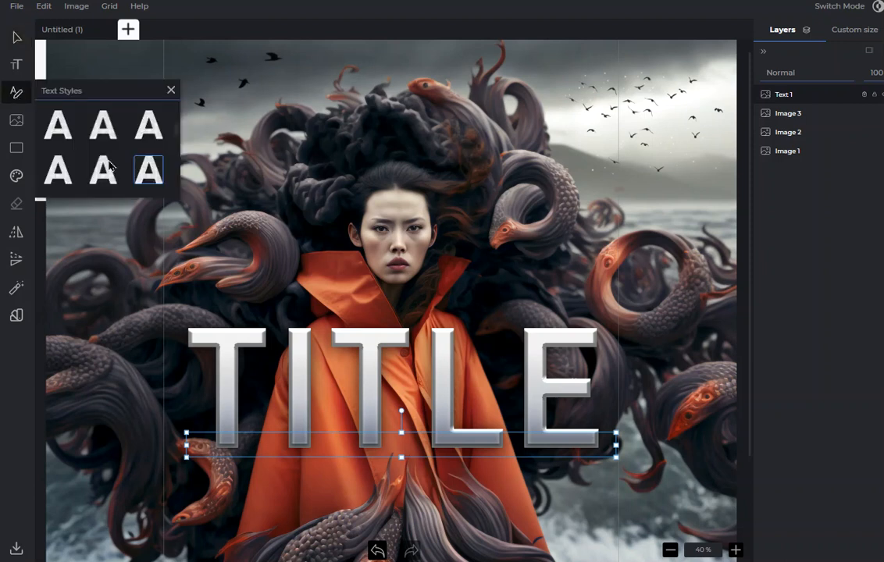
left_click(95, 128)
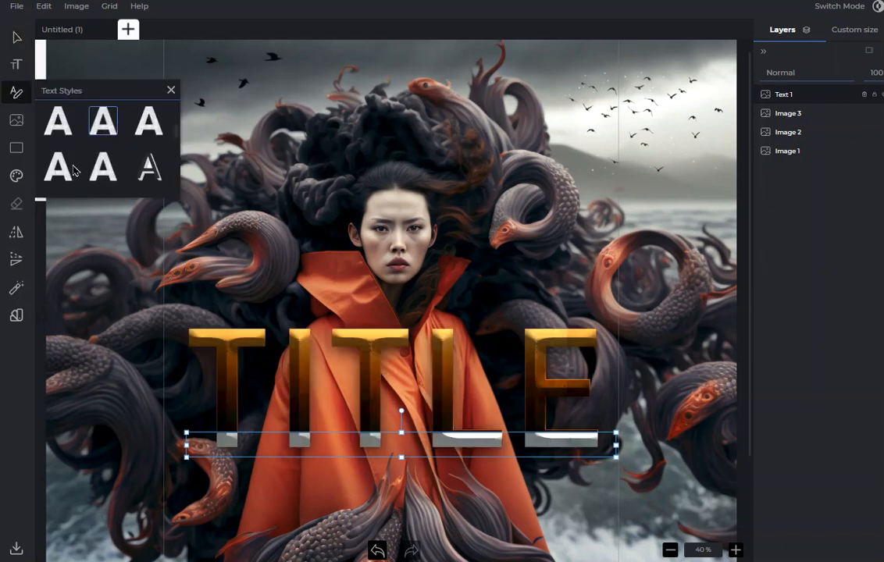
left_click(148, 128)
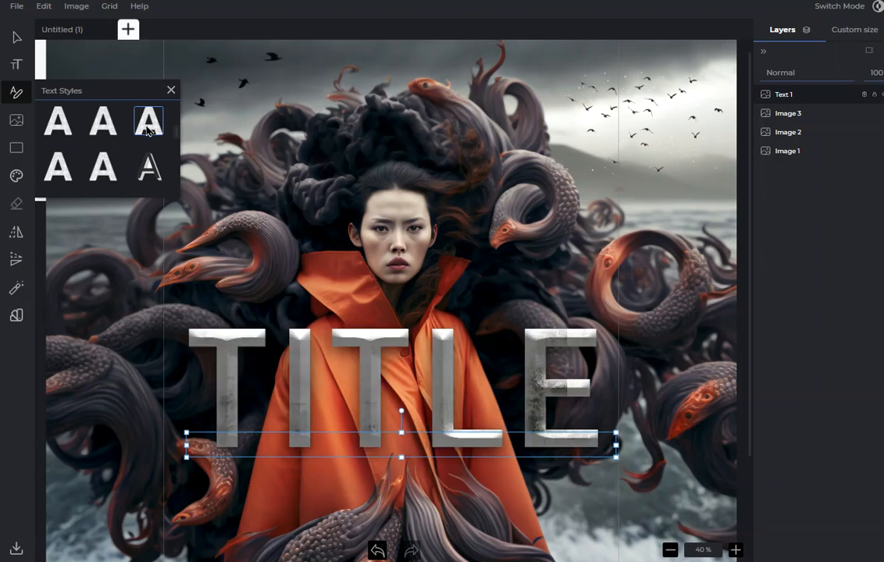
left_click(92, 152)
scroll(97, 147, "down", 2)
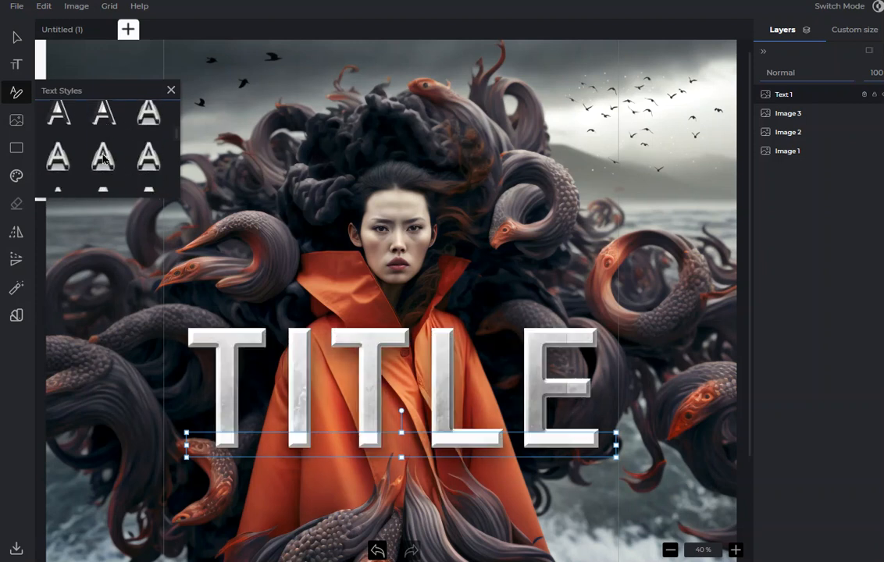
Try bright yellow and textured gold text styles on TITLE.
left_click(104, 158)
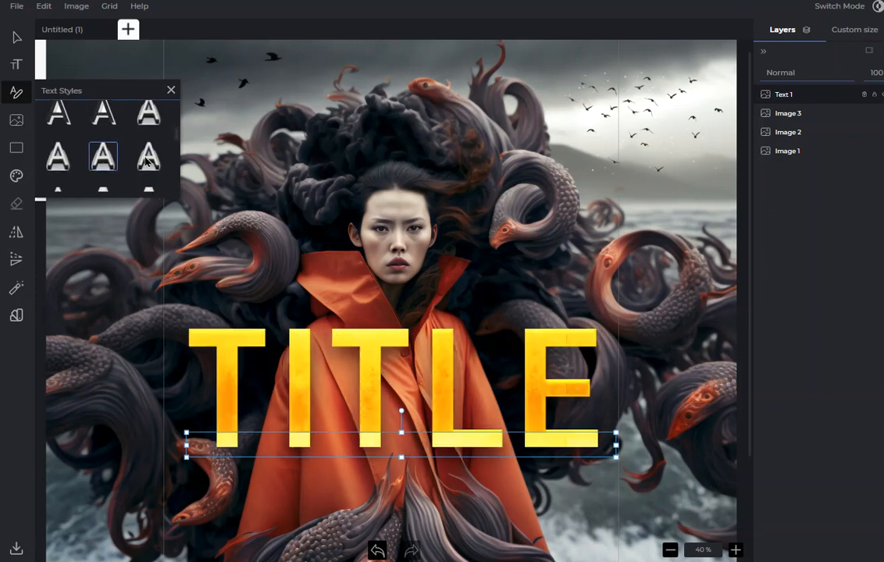
left_click(145, 161)
scroll(109, 149, "down", 2)
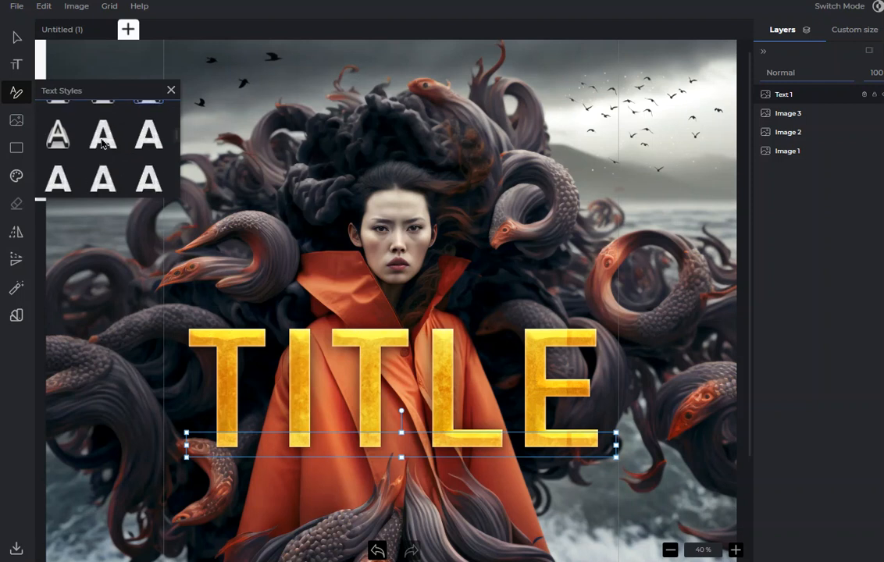
Try brushed steel, dark navy, dark metal and blue chrome text styles on TITLE.
left_click(103, 141)
scroll(106, 143, "down", 2)
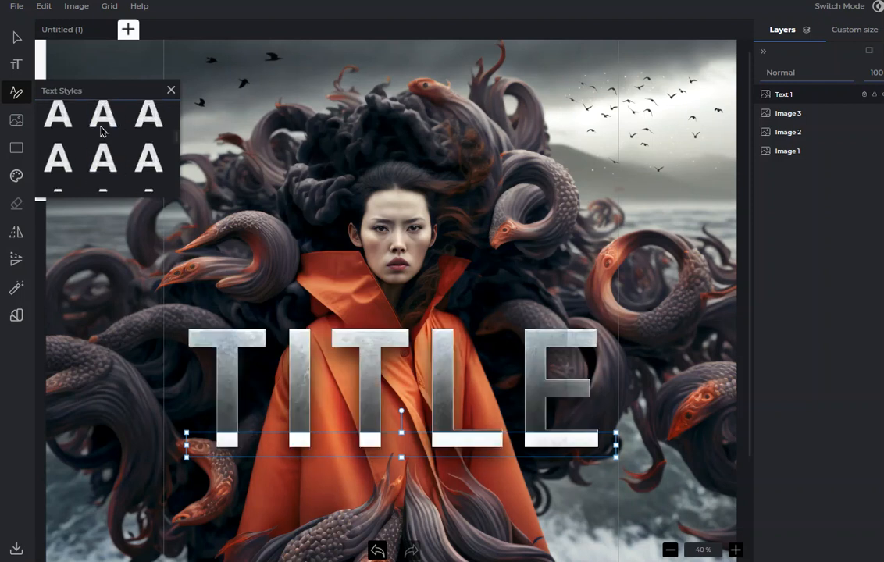
left_click(102, 129)
scroll(104, 145, "up", 1)
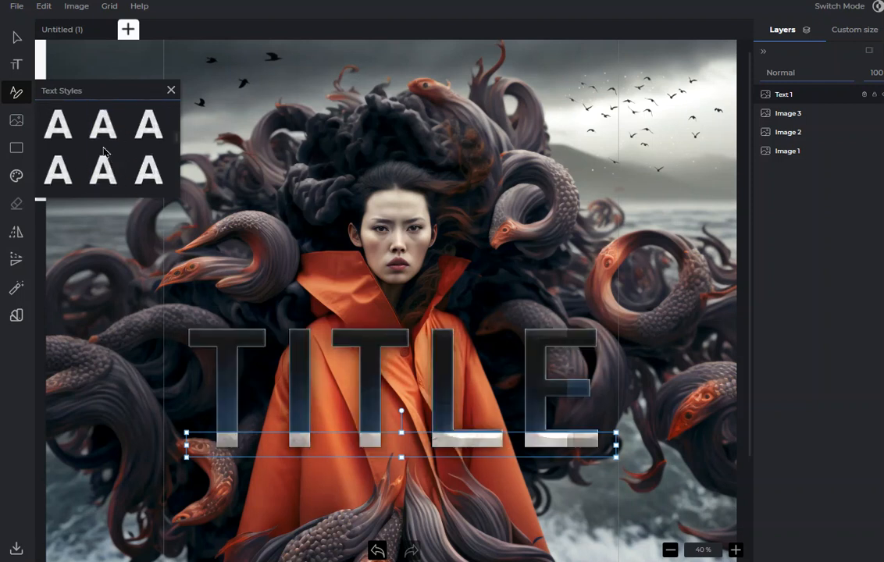
scroll(105, 145, "down", 1)
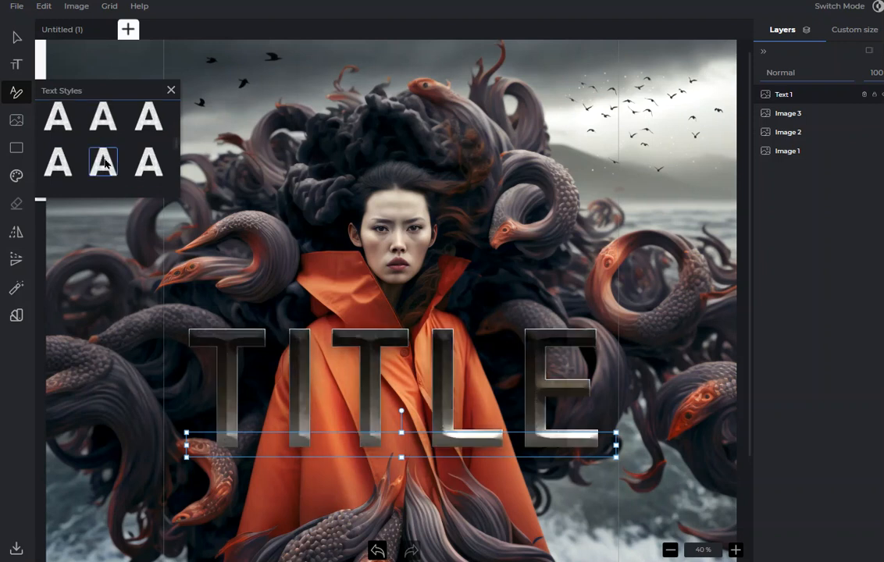
left_click(150, 162)
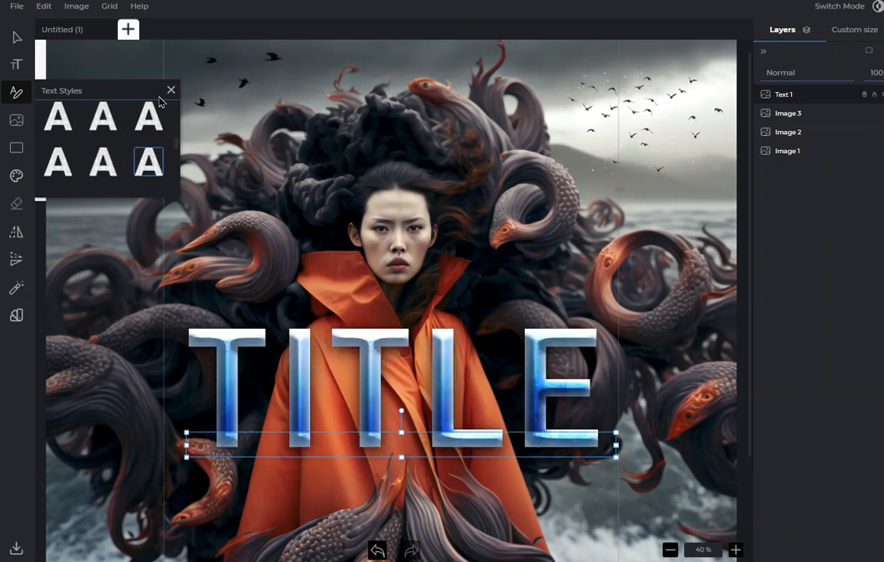
Try grey marble, weathered olive-gold and dark red text styles on TITLE.
scroll(90, 131, "down", 1)
left_click(107, 155)
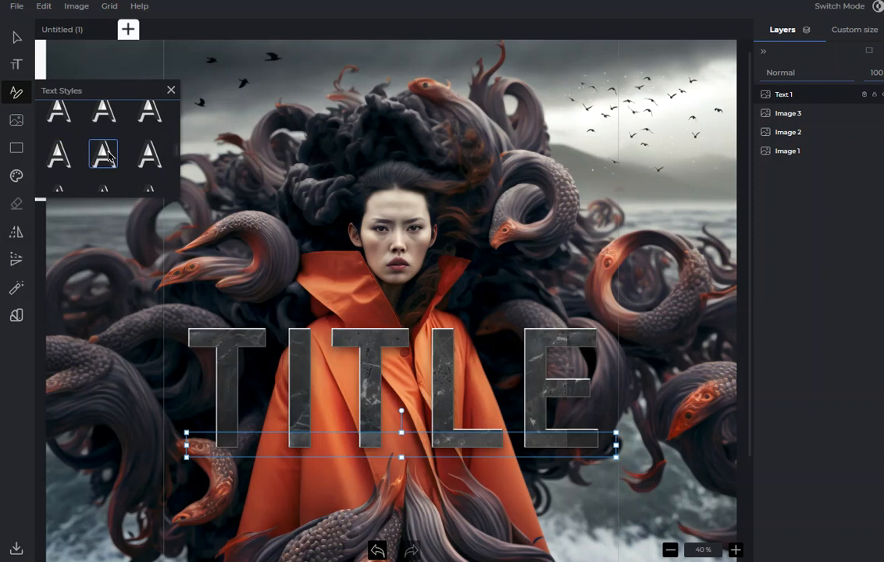
left_click(141, 155)
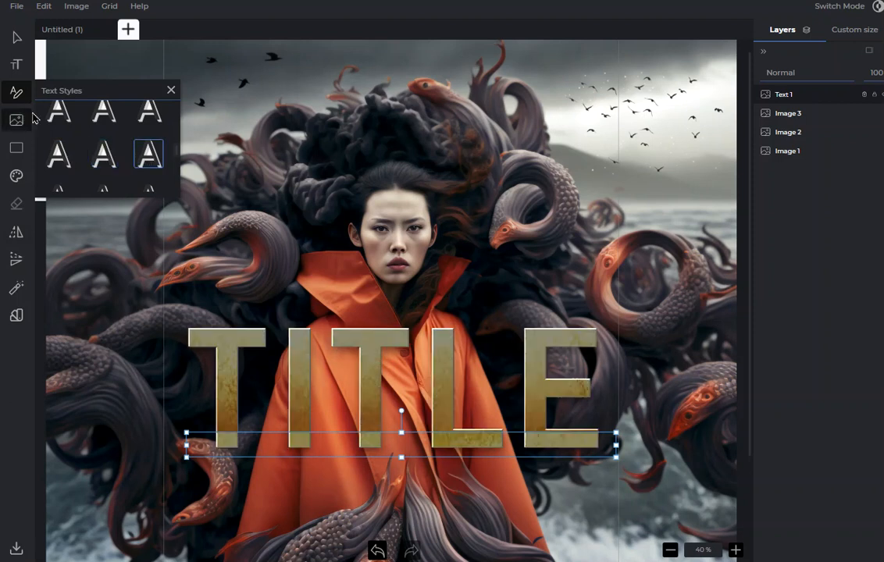
left_click(78, 161)
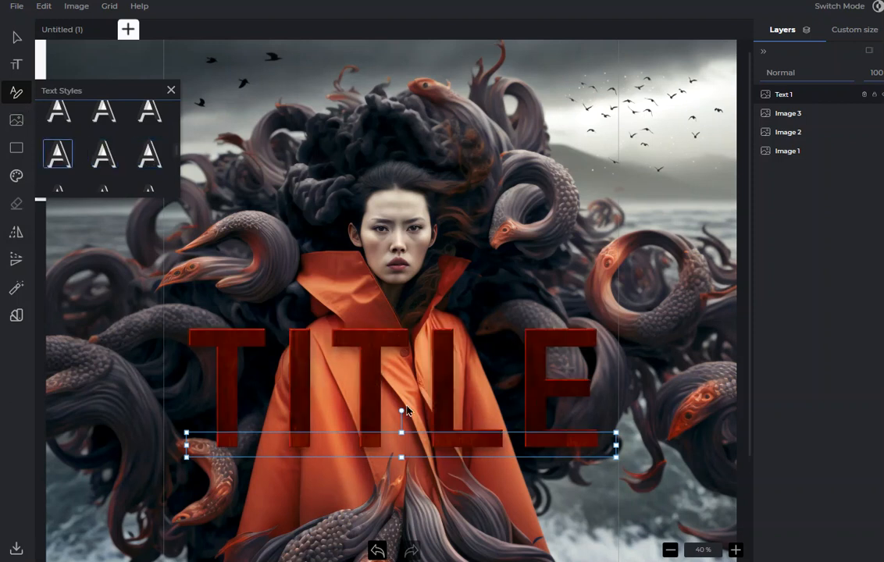
Try black marble with gold veins, glowing amber and bevelled gold text styles on TITLE.
scroll(102, 148, "down", 1)
left_click(102, 148)
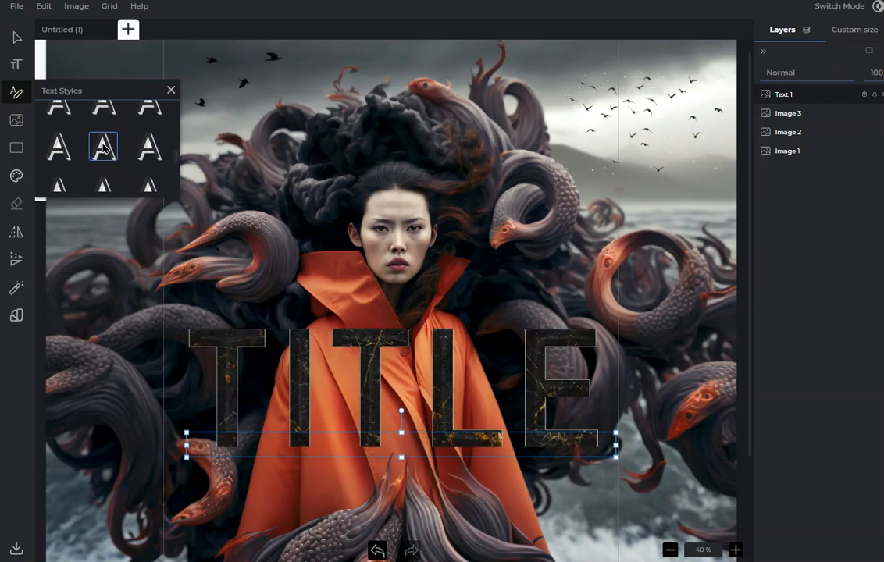
left_click(61, 154)
scroll(104, 150, "down", 1)
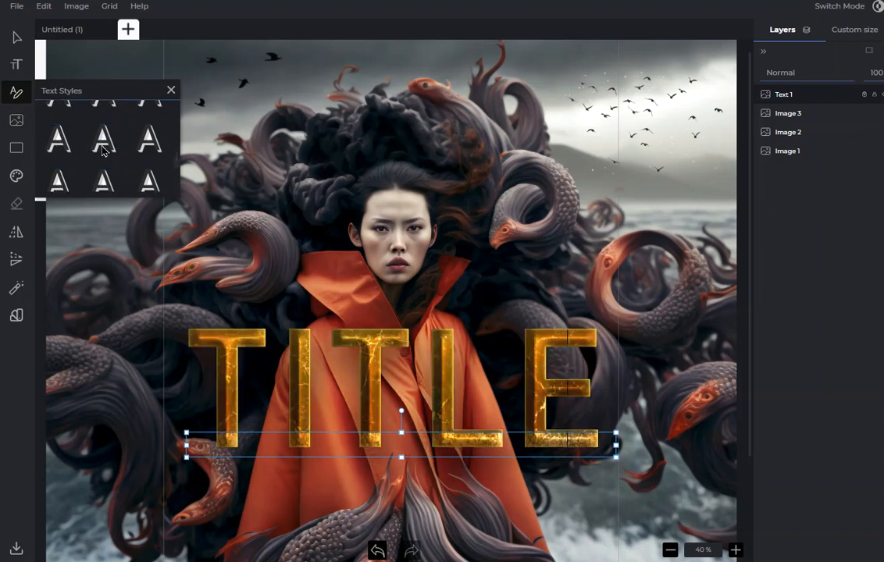
left_click(106, 145)
scroll(109, 141, "down", 1)
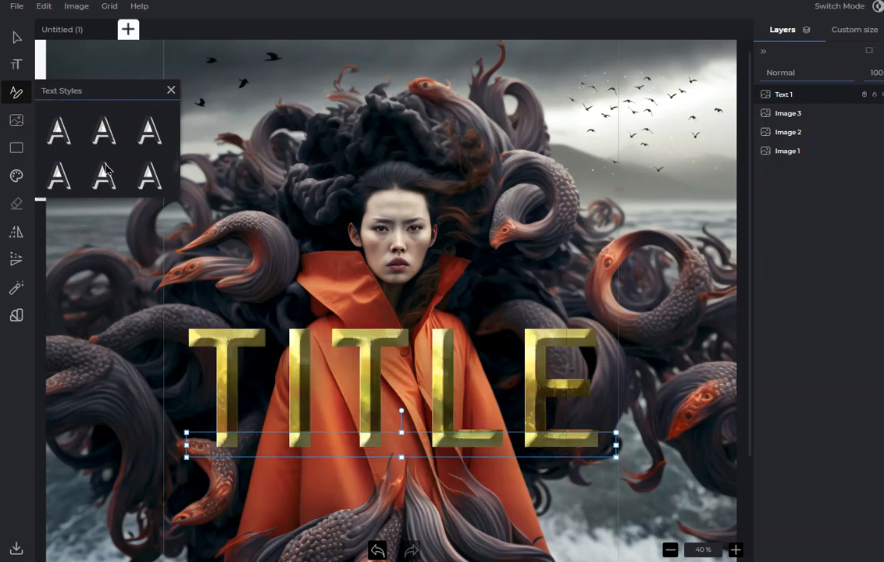
Compare the white marble text style on TITLE and apply the bevelled silver-blue marble style.
left_click(107, 168)
left_click(147, 173)
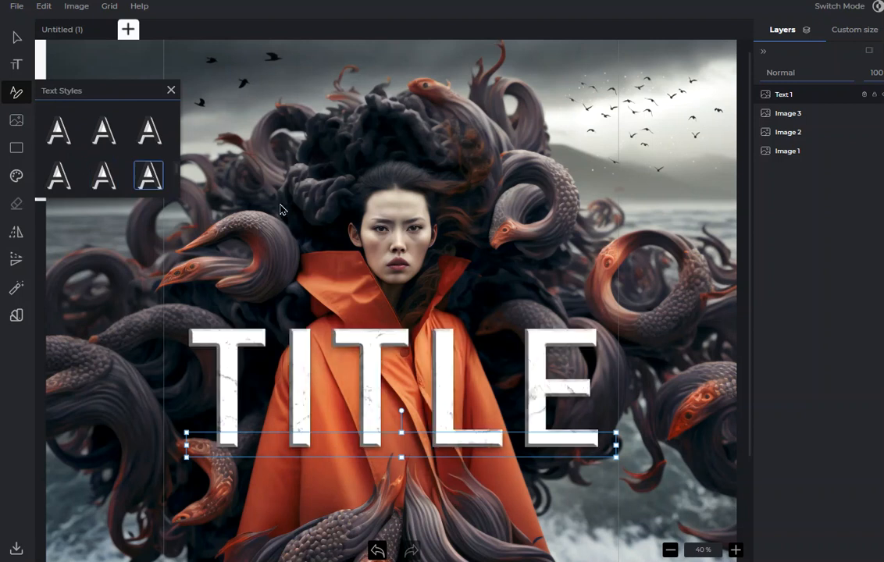
left_click(108, 170)
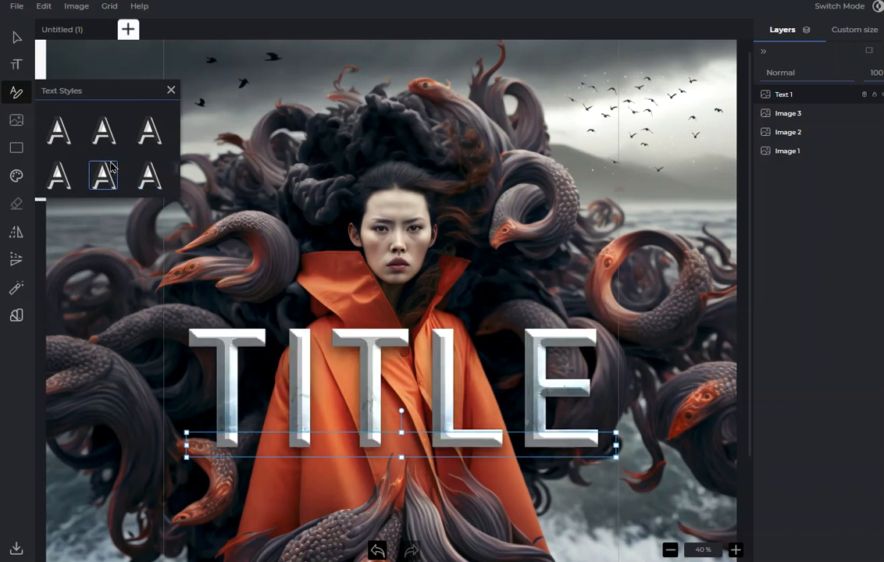
Try cracked white stone and glowing outline text styles on TITLE, and show the preset canvas sizes.
scroll(106, 168, "down", 1)
left_click(107, 163)
scroll(115, 148, "down", 1)
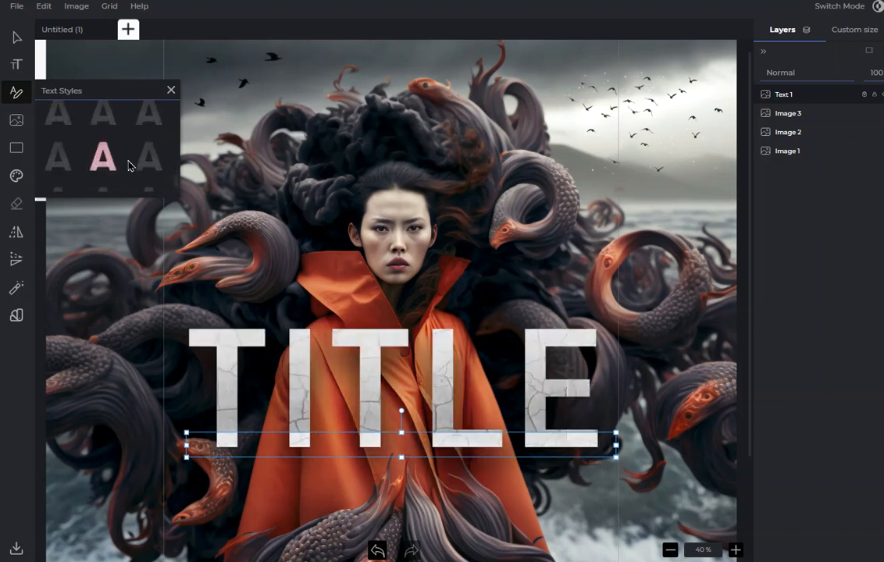
left_click(135, 131)
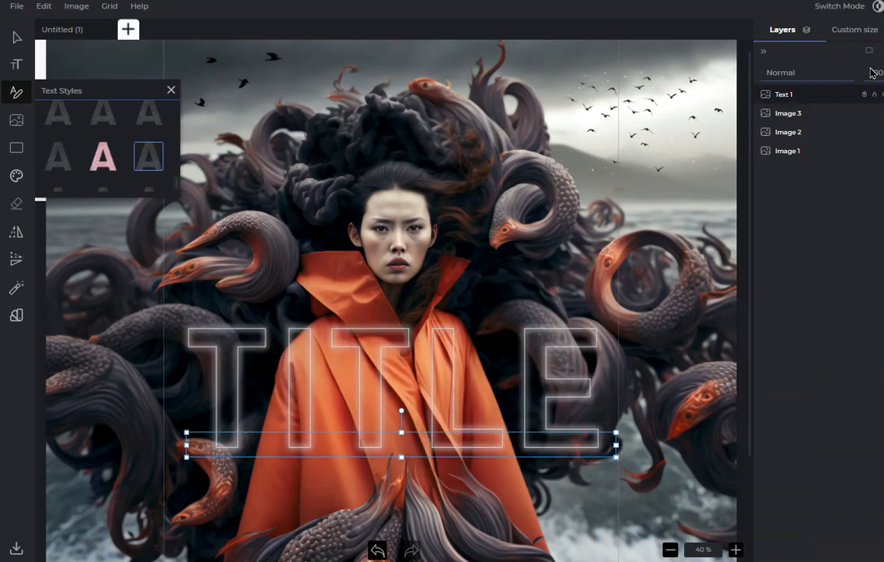
left_click(847, 32)
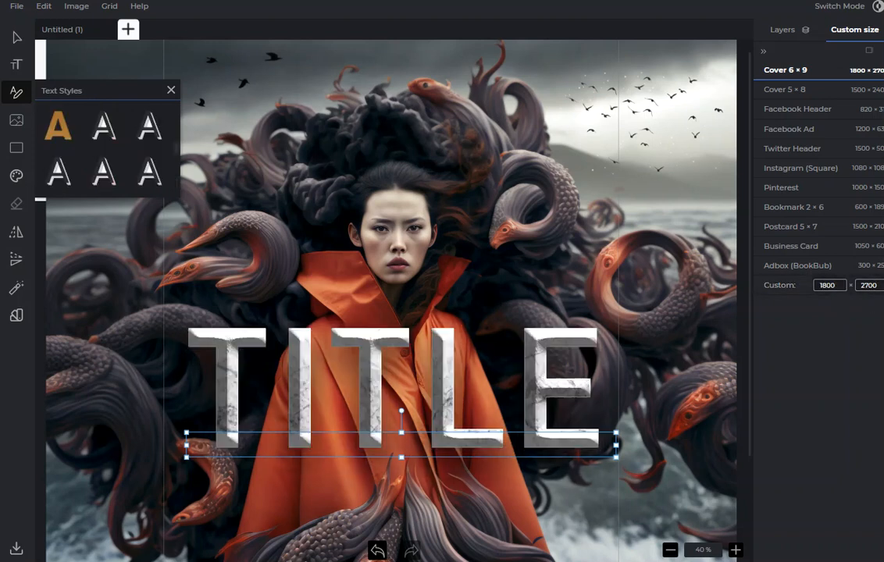
Try flat white marble, dark teal and cracked pink-red stone text styles on TITLE.
left_click(64, 178)
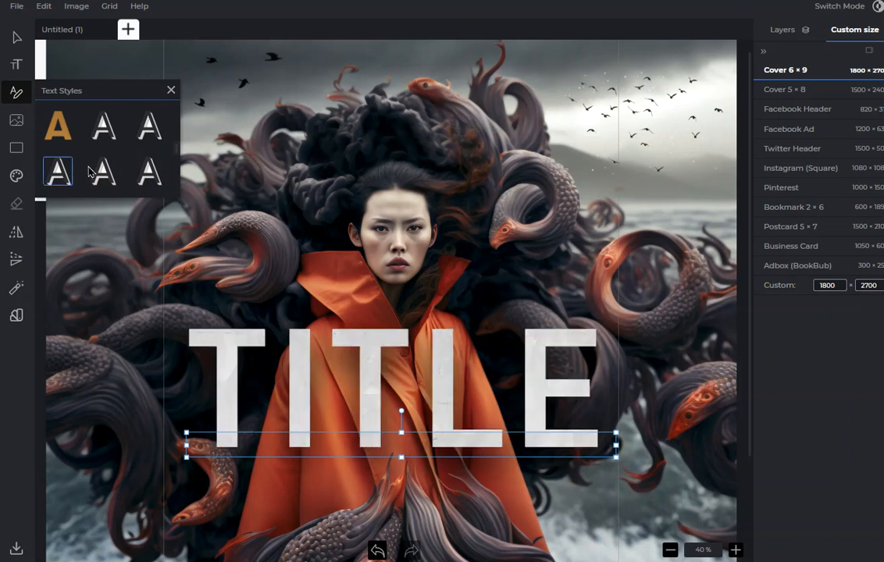
left_click(101, 134)
left_click(152, 125)
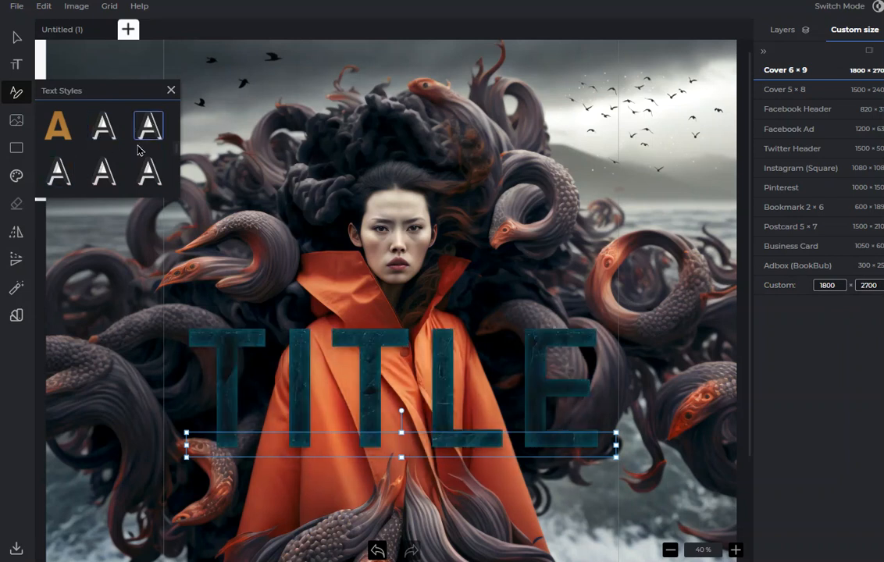
scroll(132, 144, "up", 1)
left_click(101, 149)
scroll(101, 144, "up", 1)
left_click(104, 135)
left_click(140, 139)
scroll(133, 143, "up", 1)
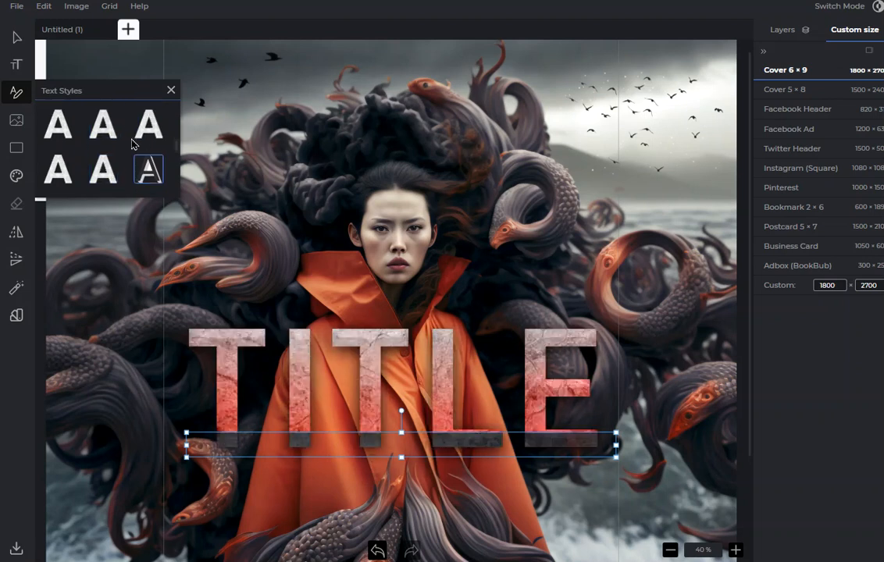
Try glossy blue chrome, violet-purple and bevelled bronze-gold text styles on TITLE.
left_click(107, 139)
scroll(107, 137, "down", 1)
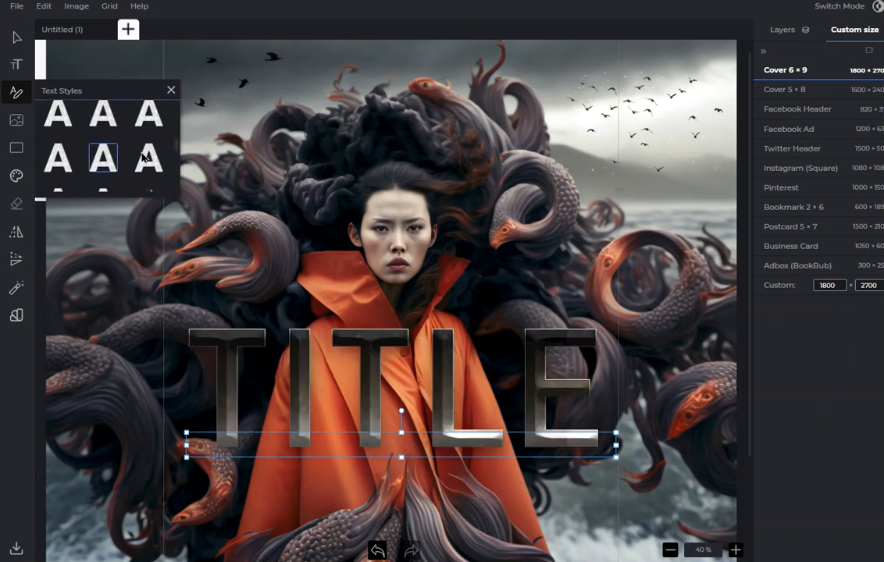
scroll(107, 128, "down", 2)
left_click(106, 127)
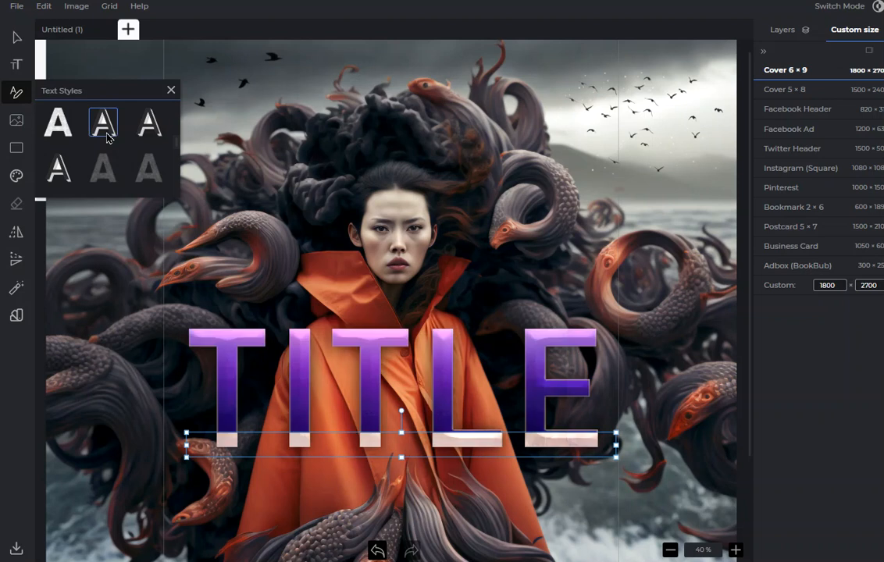
scroll(66, 148, "down", 2)
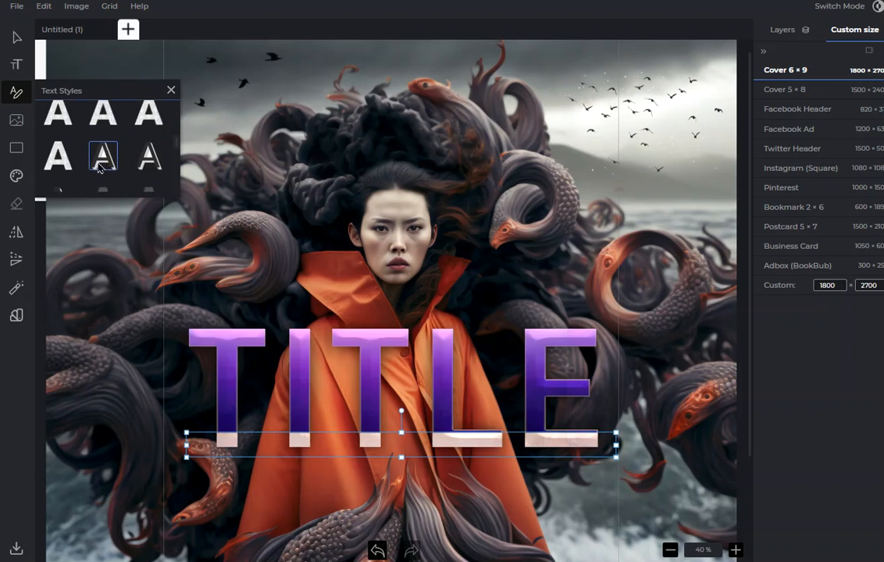
left_click(63, 146)
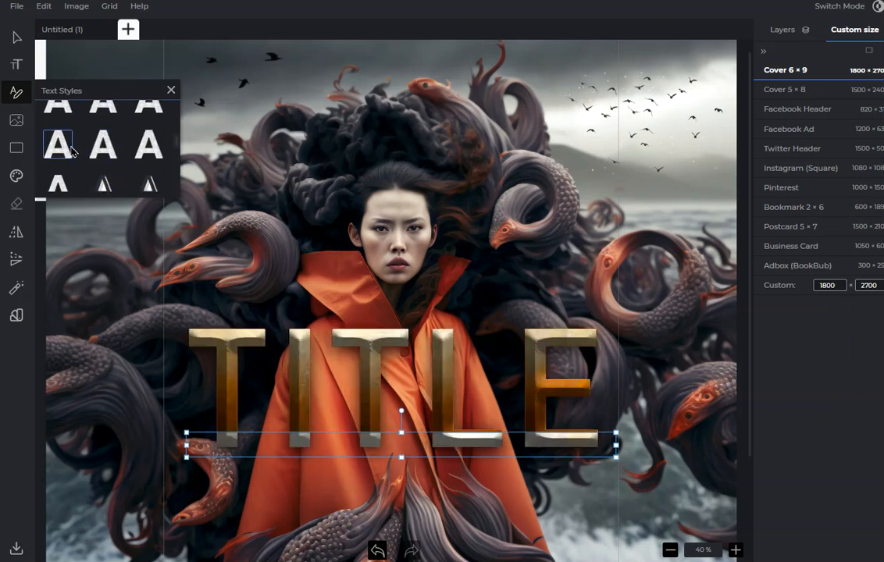
Try cracked red stone, cream-gold and dark steel text styles on TITLE.
left_click(140, 147)
scroll(139, 148, "up", 1)
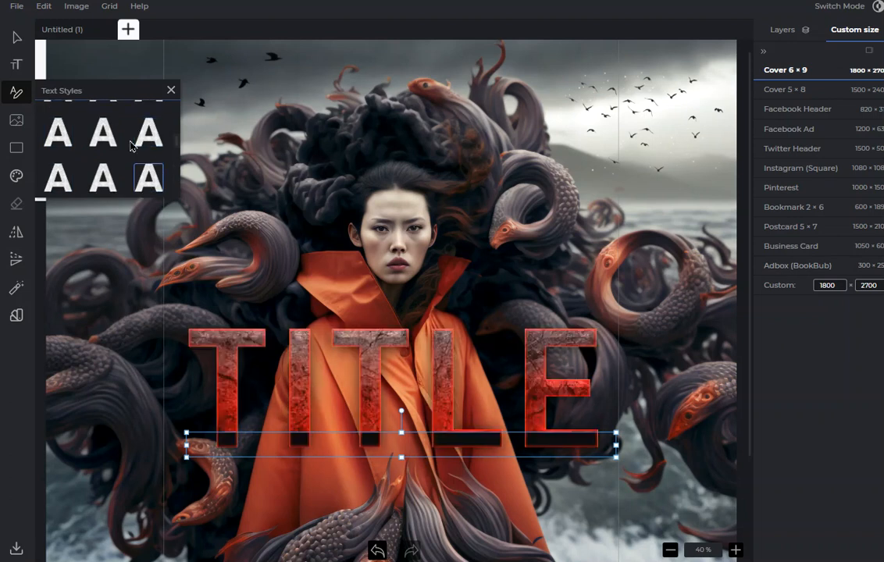
left_click(111, 141)
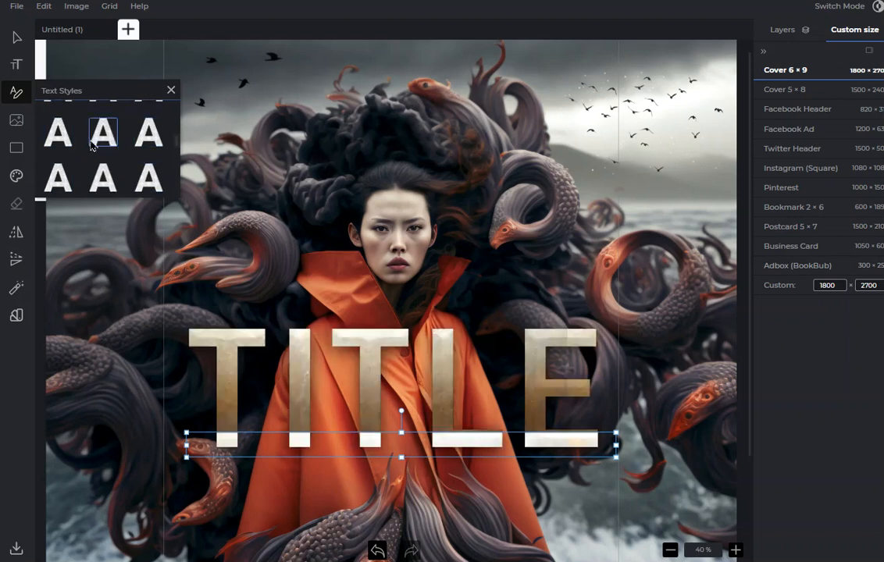
left_click(60, 140)
scroll(136, 148, "down", 1)
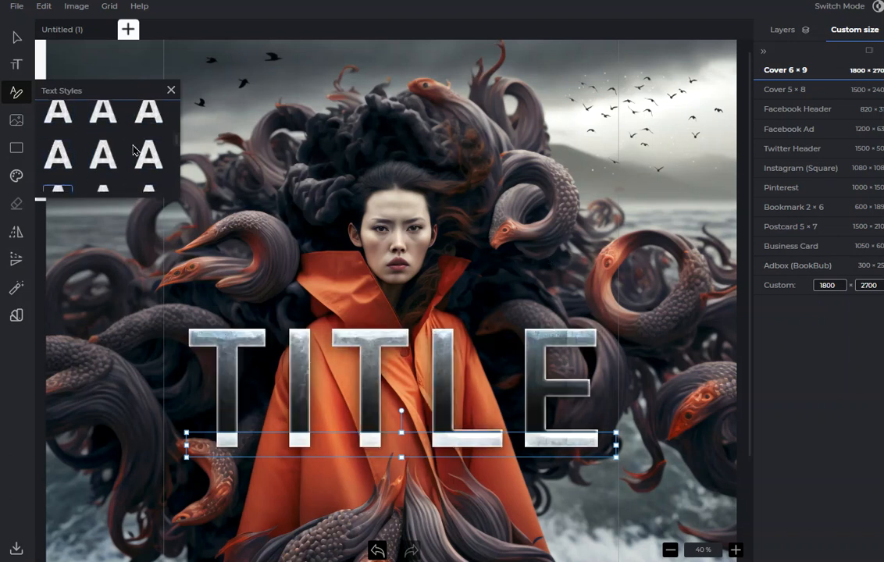
Try weathered white stone and black-to-blue gradient text styles on TITLE.
left_click(149, 153)
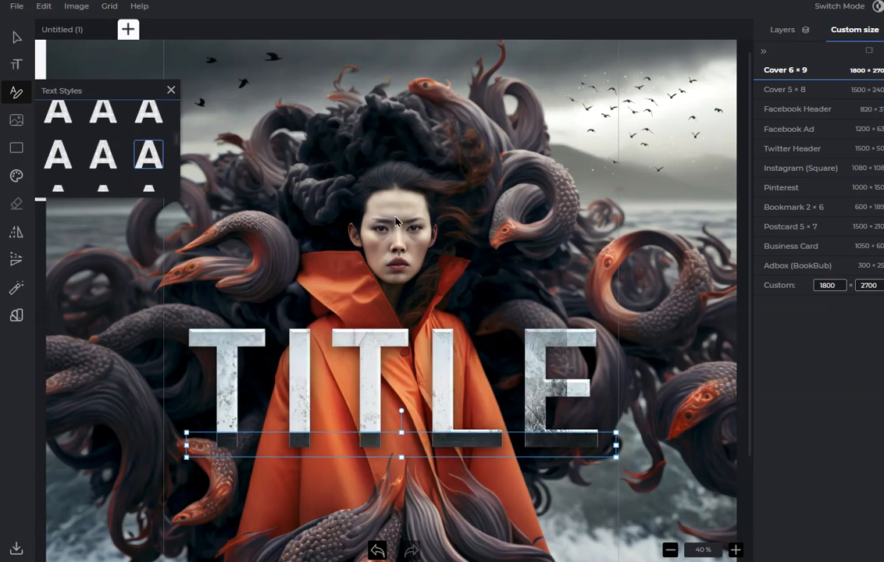
scroll(117, 144, "up", 1)
left_click(110, 146)
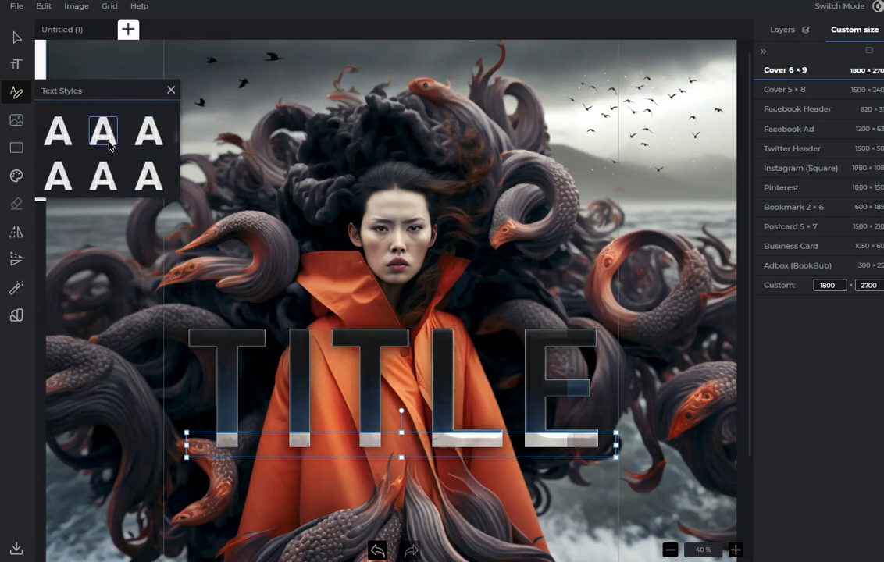
scroll(110, 149, "down", 2)
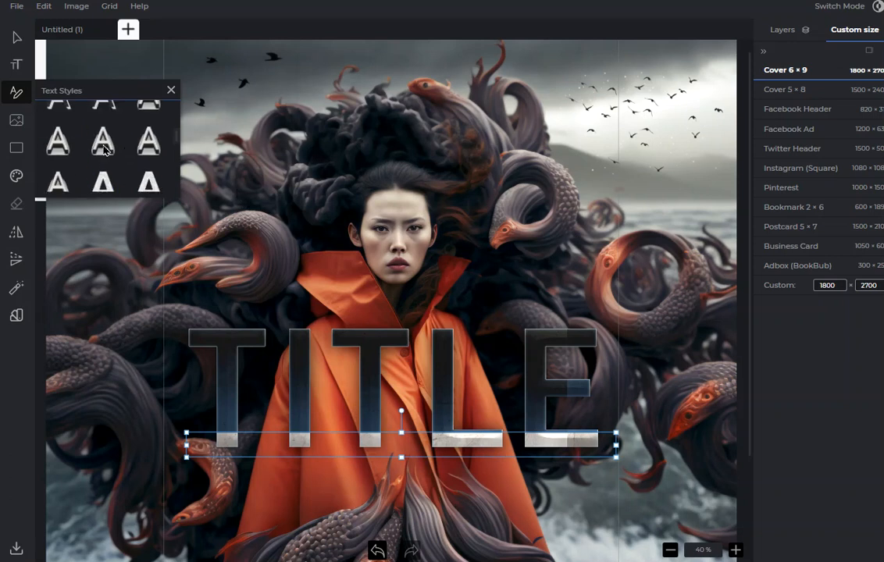
Try bright yellow and textured antique gold text styles on TITLE.
left_click(103, 143)
scroll(156, 175, "up", 1)
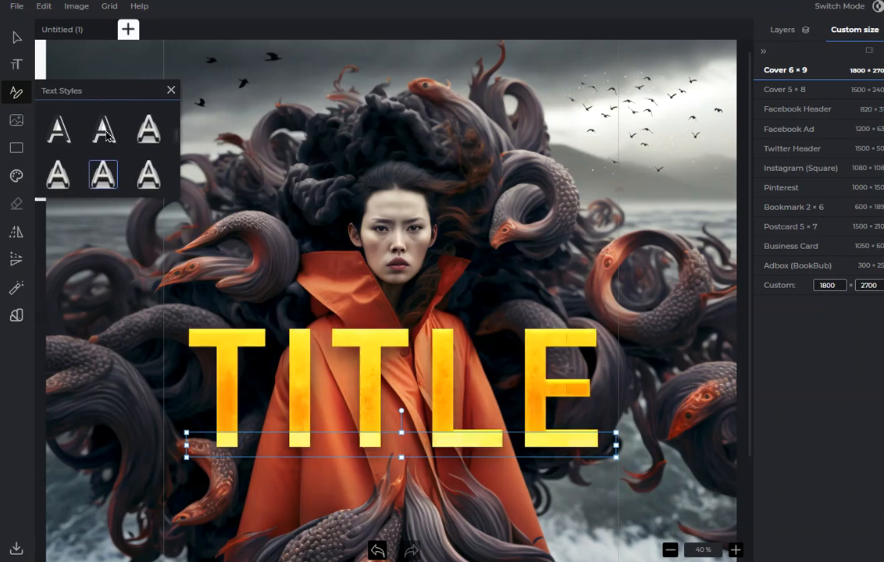
left_click(107, 134)
scroll(132, 137, "up", 1)
left_click(147, 150)
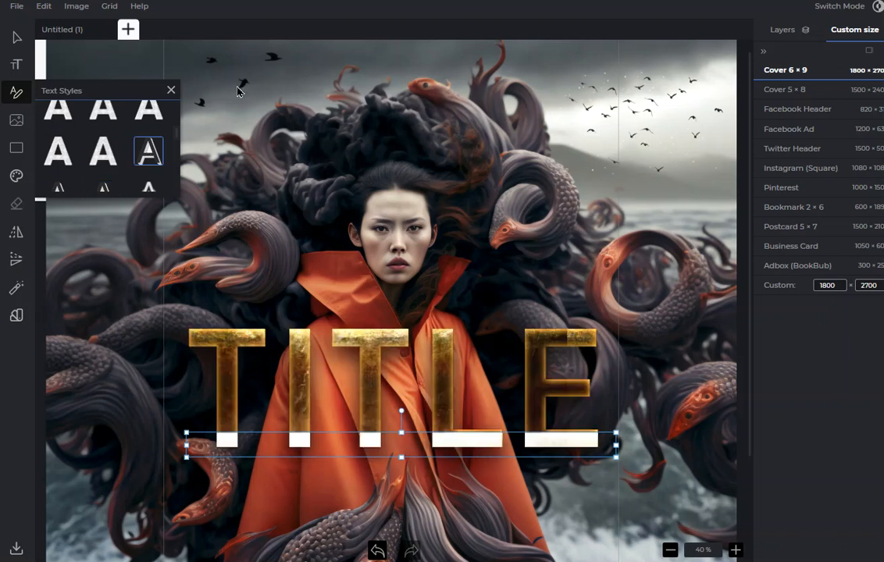
Switch to the styles file in Notepad, examine its text style definitions, and return to the cover editor.
key("alt+Tab")
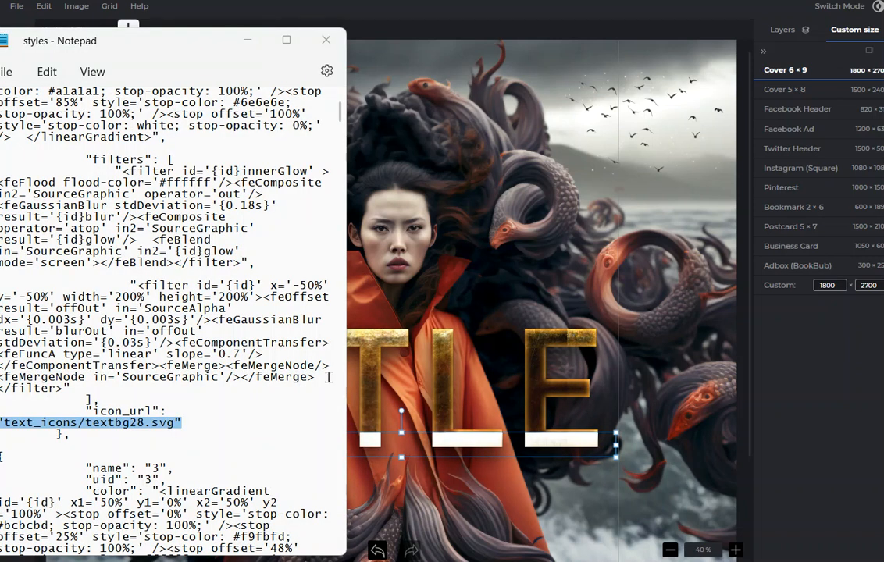
scroll(338, 107, "up", 7)
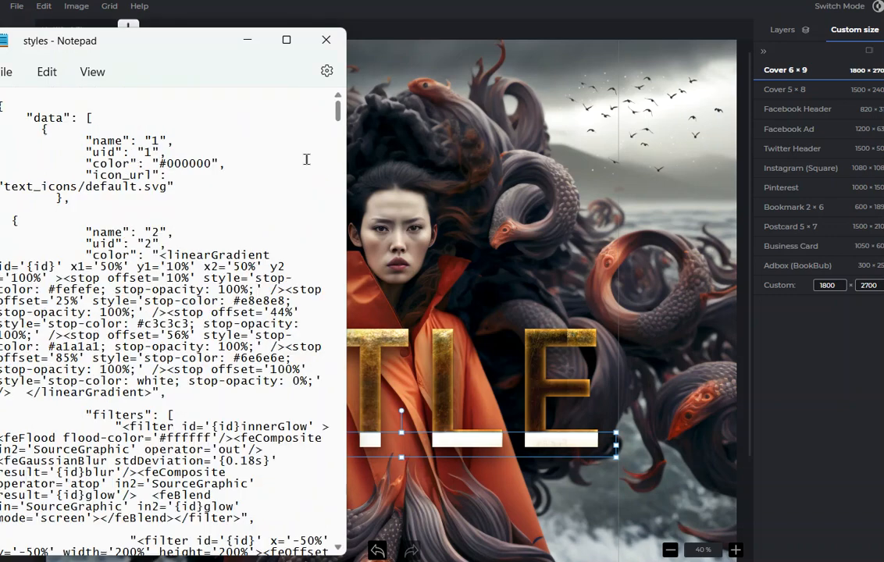
scroll(307, 159, "down", 11)
scroll(225, 304, "down", 3)
left_click_drag(339, 118, 338, 408)
scroll(198, 302, "down", 4)
scroll(198, 302, "down", 10)
left_click(444, 373)
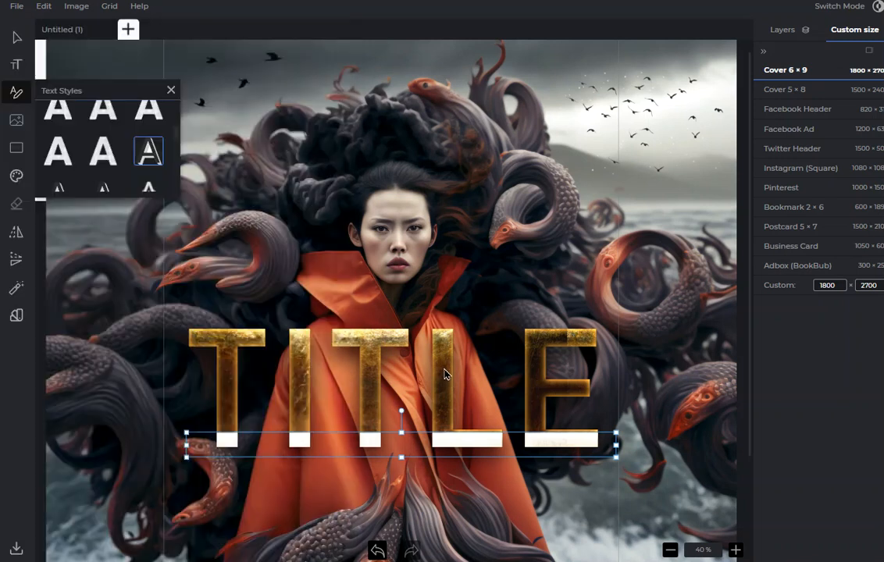
Try polished amber-gold and bevelled grey stone text styles on TITLE.
left_click(101, 151)
scroll(102, 144, "up", 1)
left_click(104, 140)
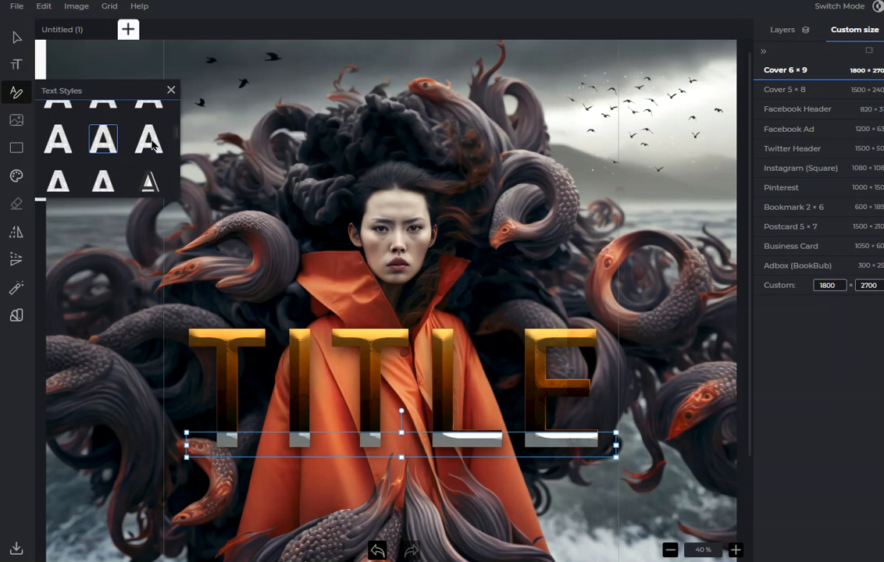
left_click(153, 145)
scroll(102, 145, "up", 2)
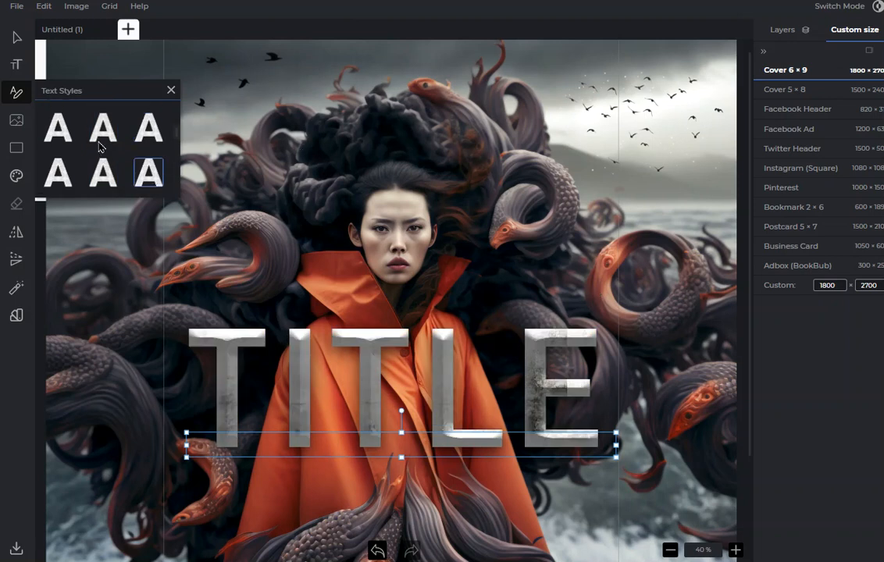
Try peach-gold marble and bevelled silver with grey edging text styles on TITLE.
left_click(108, 157)
left_click(104, 117)
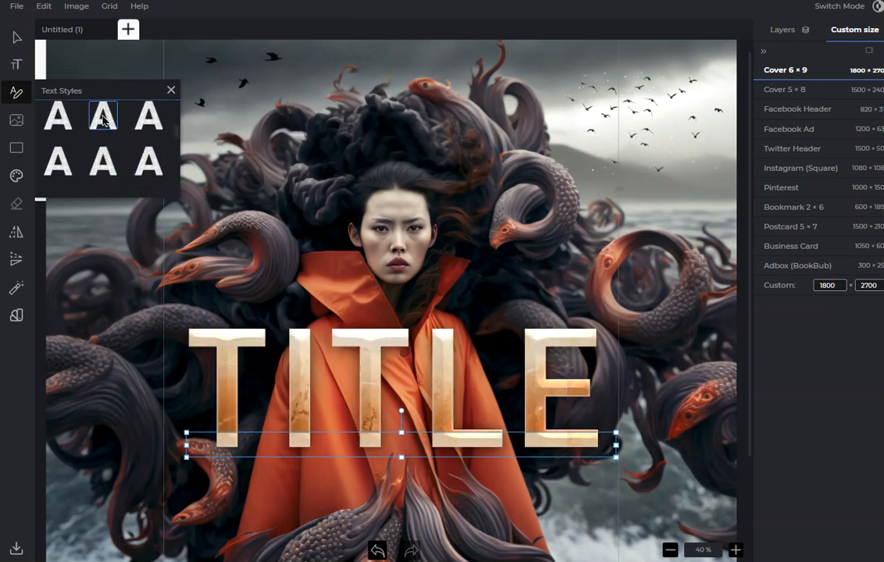
left_click(132, 112)
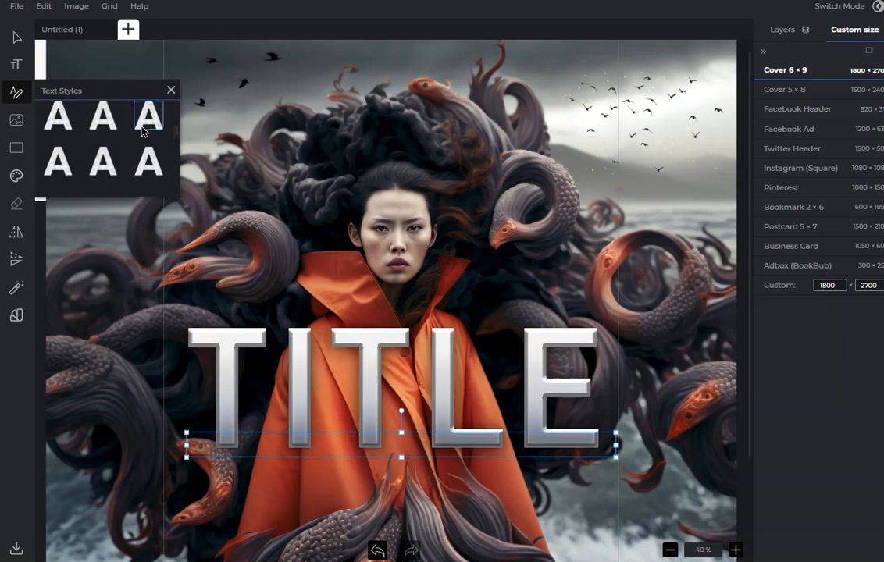
scroll(104, 152, "up", 1)
scroll(104, 152, "up", 1)
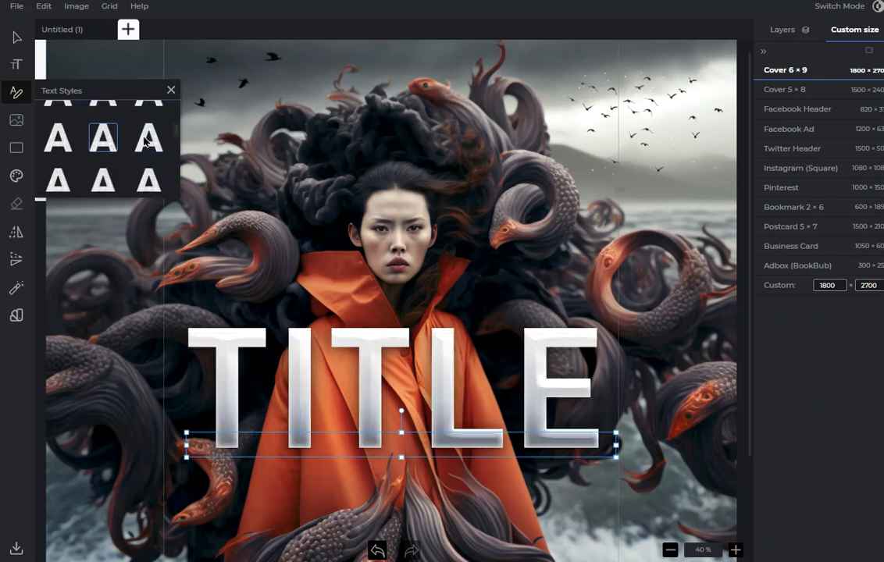
Compare the glossy white text style on TITLE and apply the bevelled silver chrome style.
left_click(104, 123)
scroll(107, 134, "down", 1)
scroll(111, 122, "down", 1)
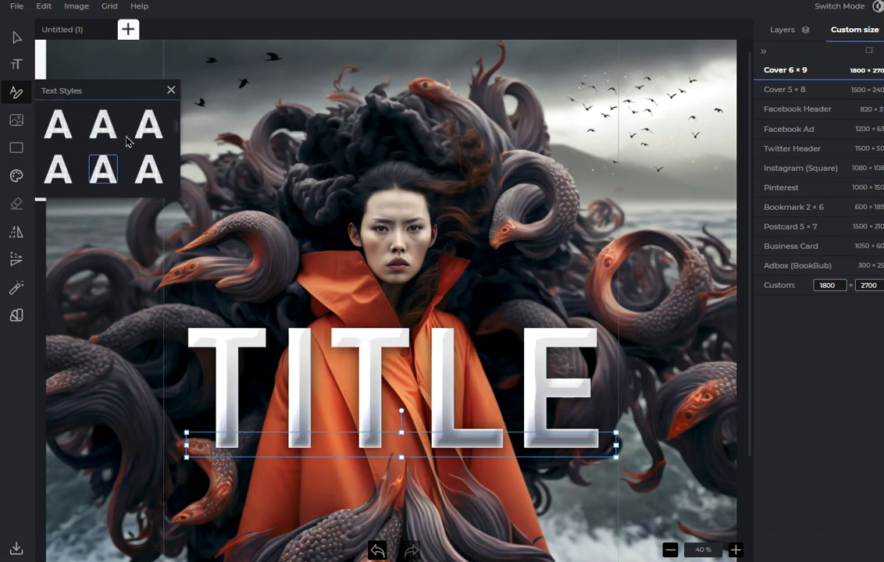
left_click(110, 155)
scroll(107, 145, "down", 1)
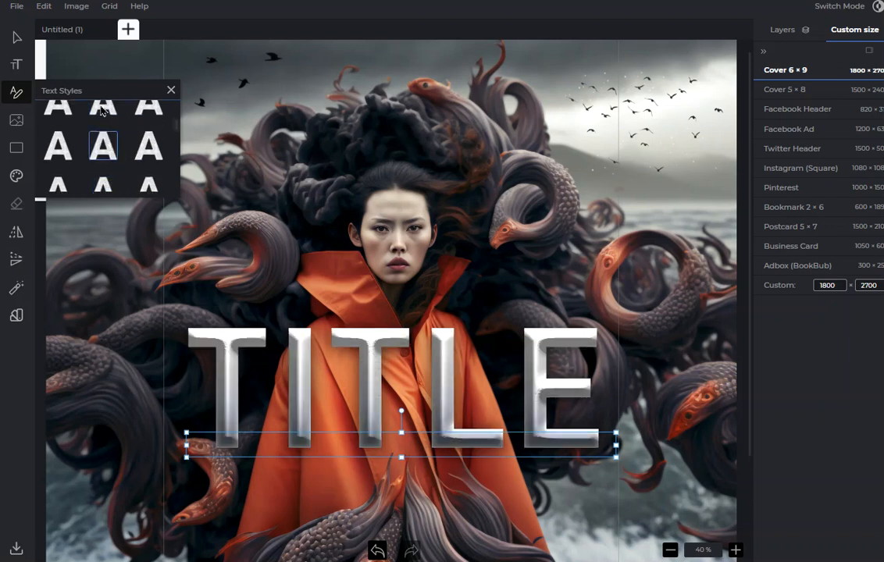
Show the clipart categories, and move TITLE up across the woman's face and collar.
left_click(671, 552)
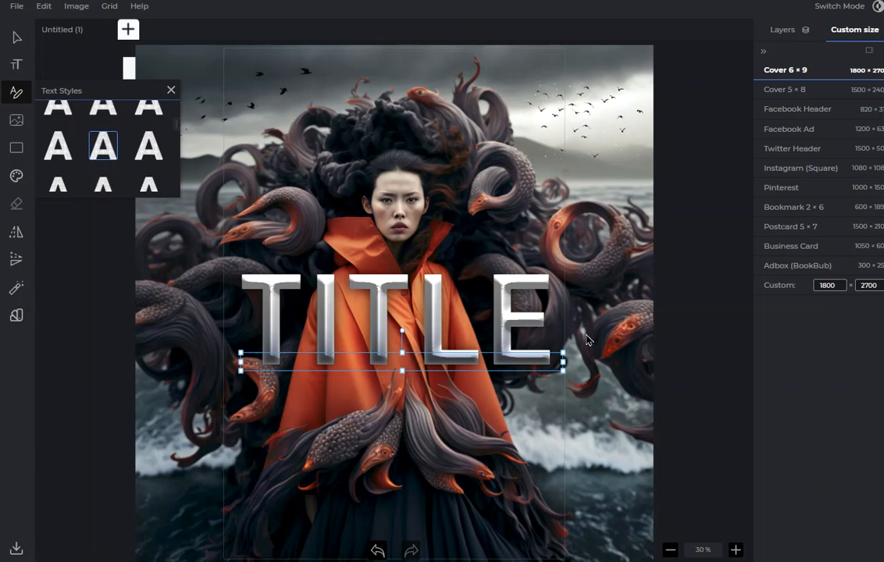
left_click(17, 315)
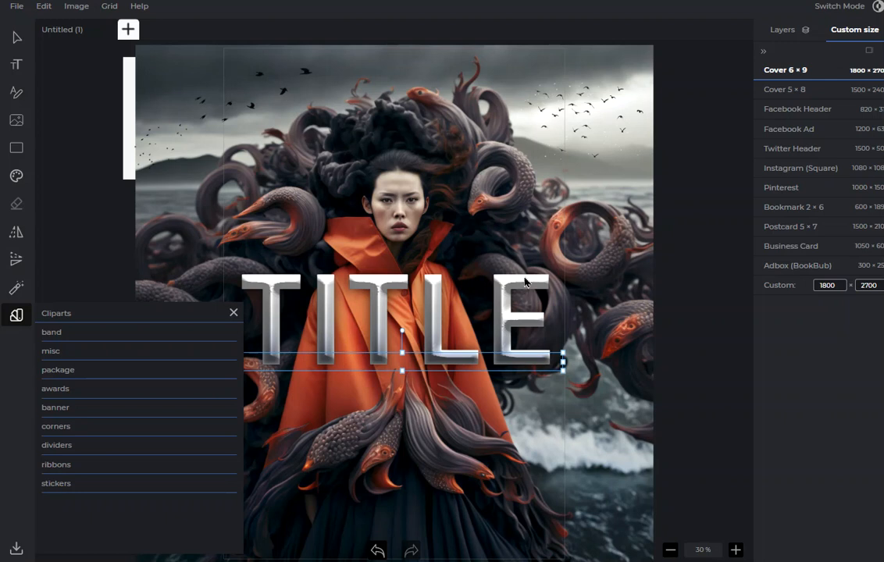
left_click_drag(525, 291, 505, 195)
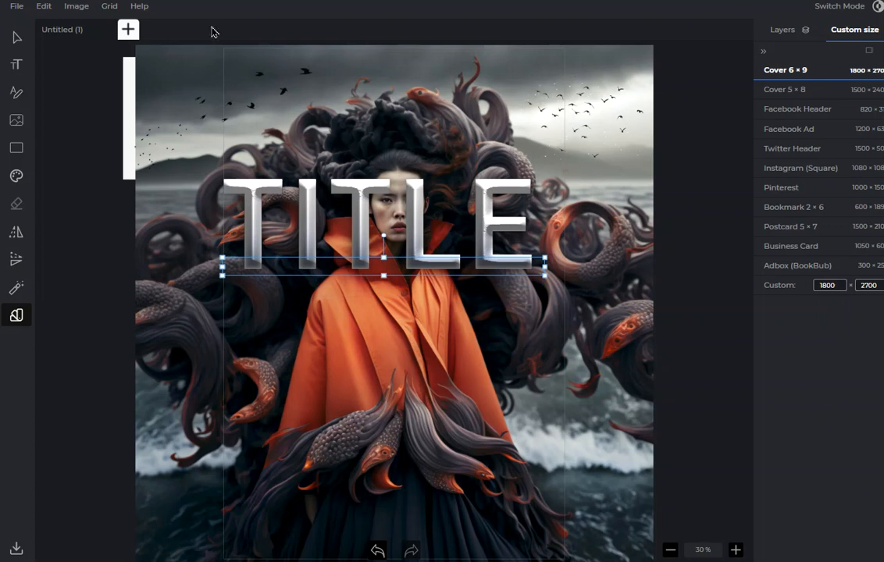